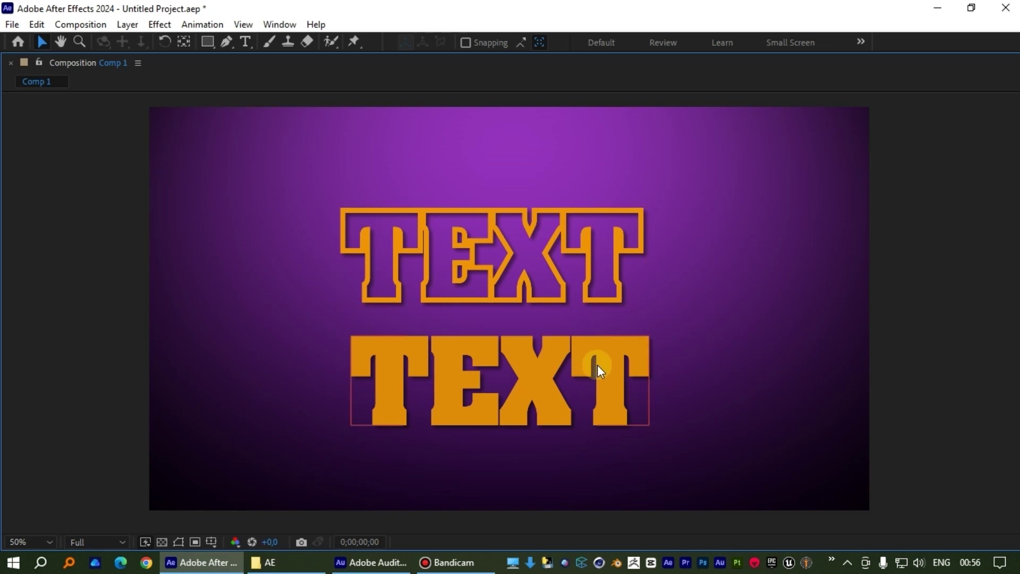
# Inspect the finished design's background and outlined TEXT layers, then switch to the empty Comp 1
pyautogui.click(676, 240)
pyautogui.click(329, 256)
pyautogui.click(630, 443)
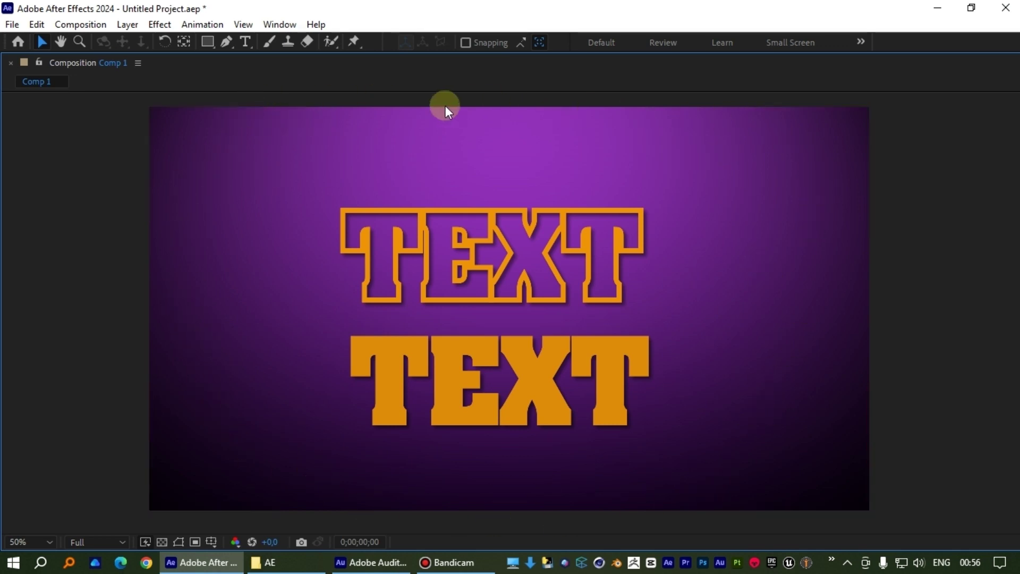
pyautogui.click(462, 218)
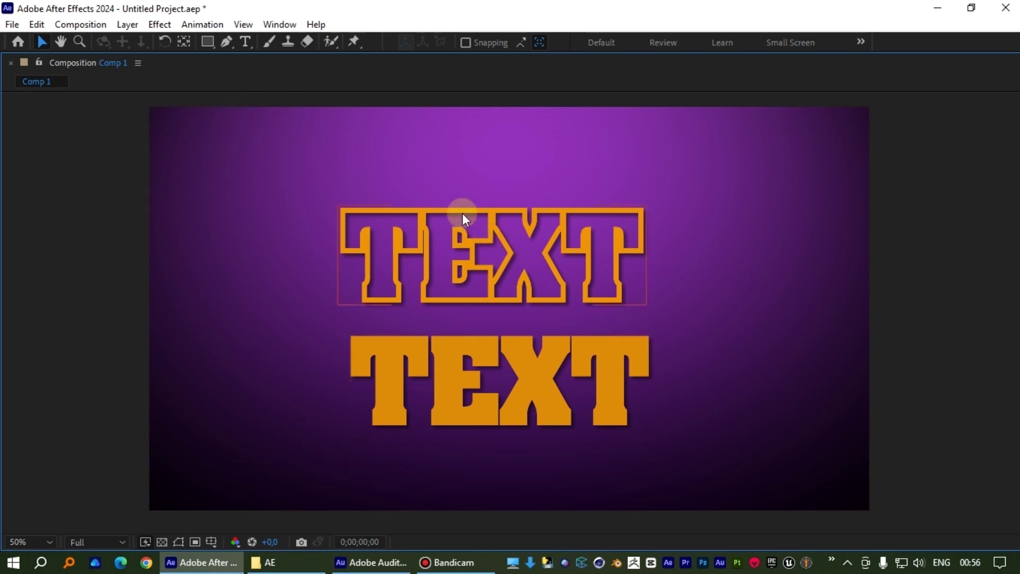
pyautogui.click(412, 187)
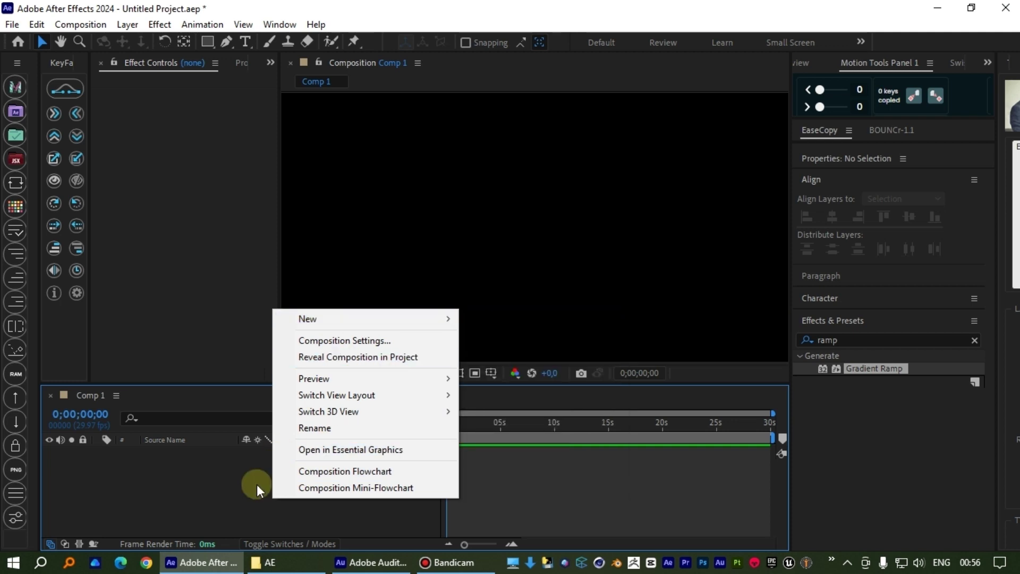
pyautogui.click(228, 496)
pyautogui.rightClick(229, 496)
# Add a white 1920×1080 solid layer, White Solid 3, to Comp 1
pyautogui.moveTo(293, 315)
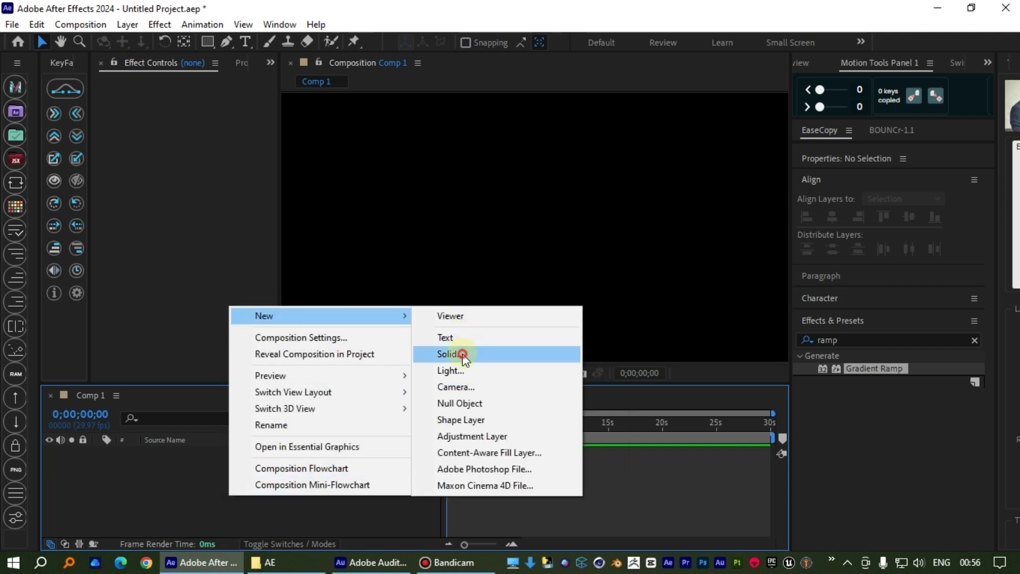
pyautogui.click(461, 354)
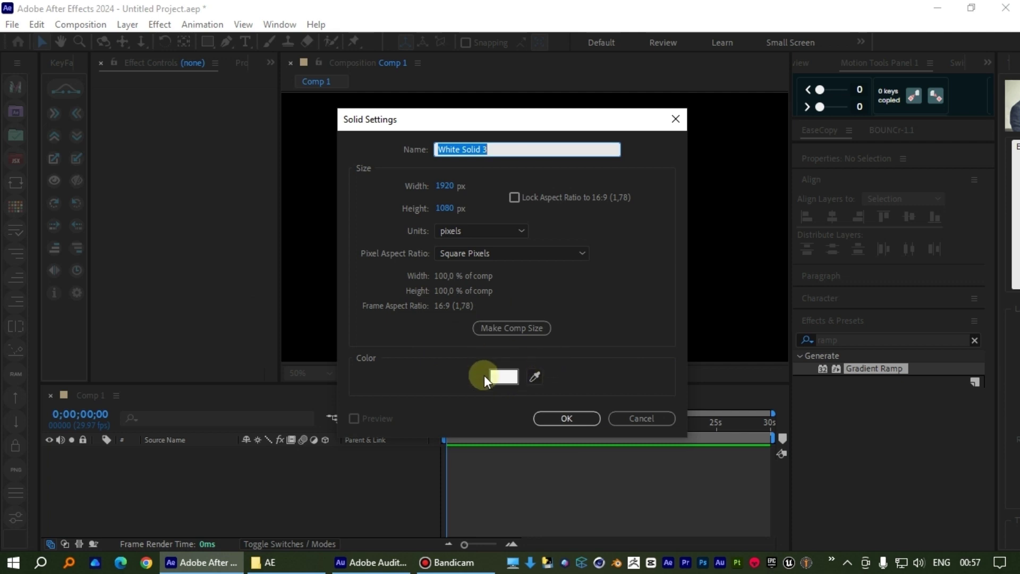
pyautogui.click(558, 416)
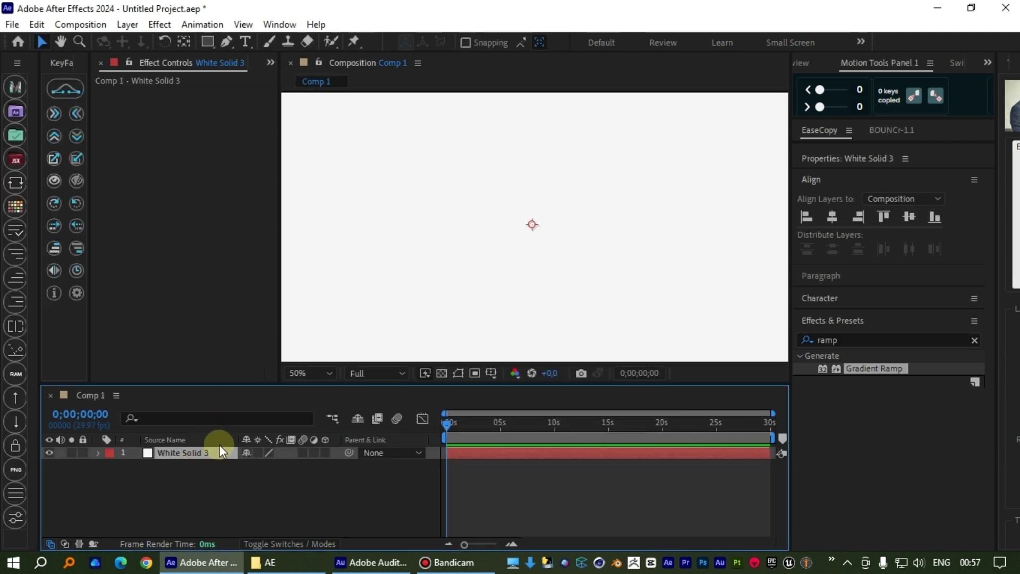
# Search 'ramp' in Effects & Presets and apply Gradient Ramp to White Solid 3
pyautogui.click(973, 340)
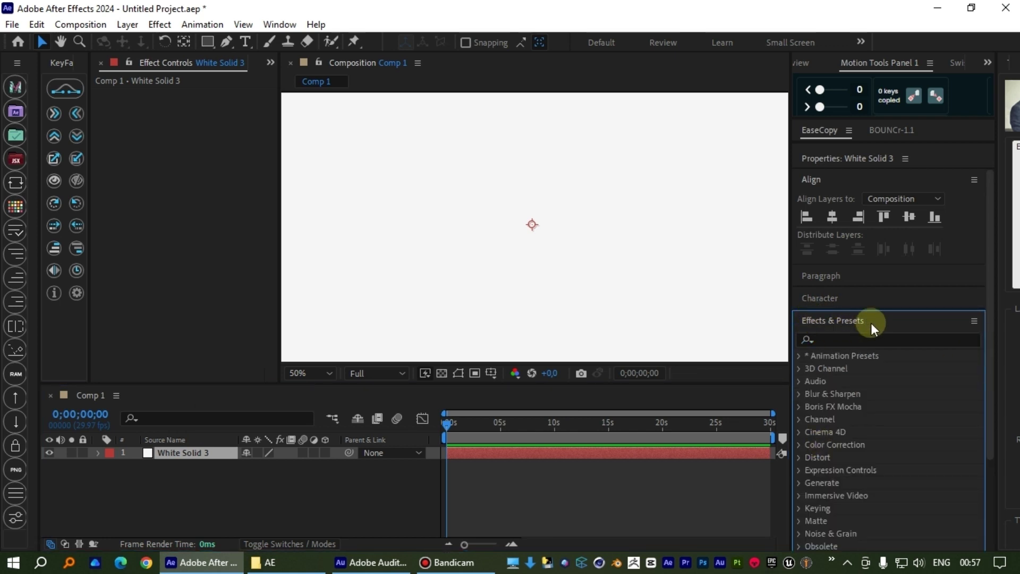
pyautogui.click(843, 335)
pyautogui.write('ra')
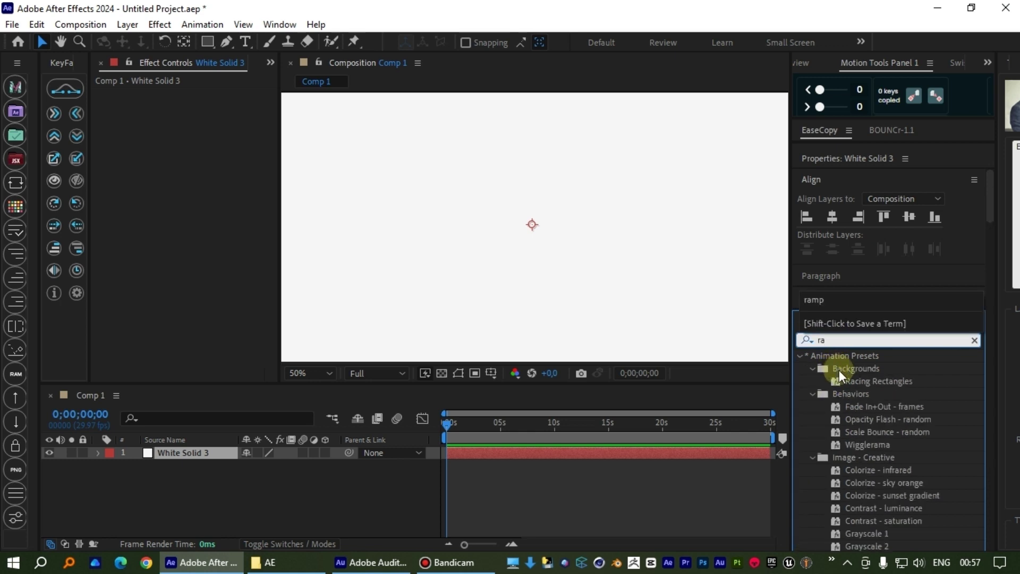
pyautogui.write('mp')
pyautogui.moveTo(875, 372); pyautogui.dragTo(228, 451)
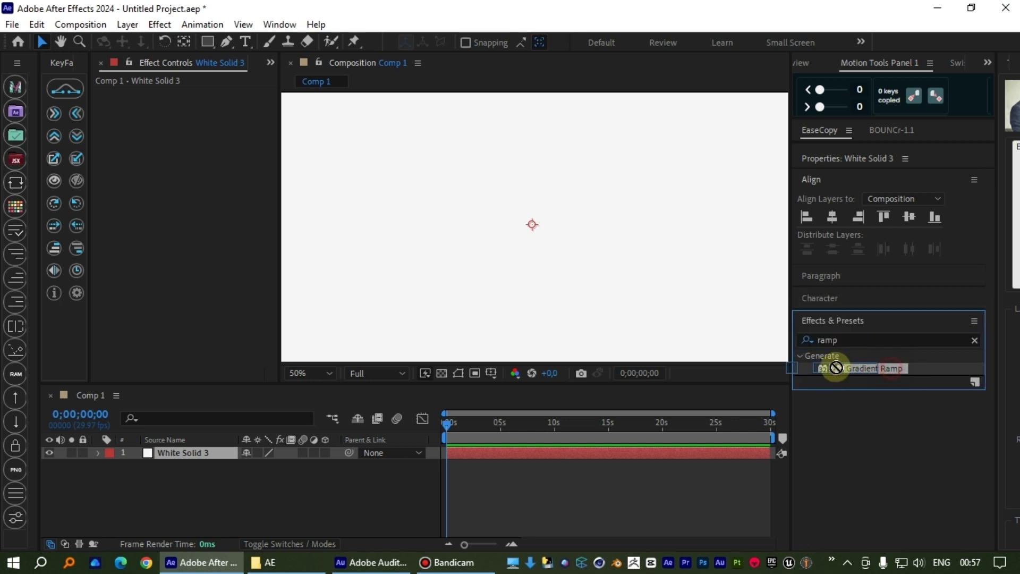
pyautogui.scroll(-2, 593, 266)
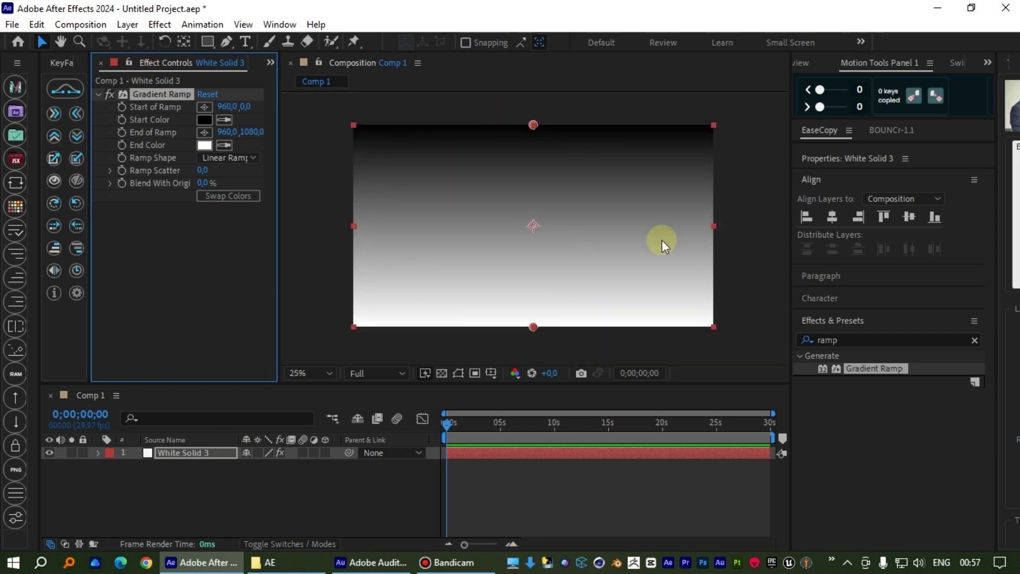
# Swap the gradient colours and set the end colour to a deep dark purple
pyautogui.click(229, 196)
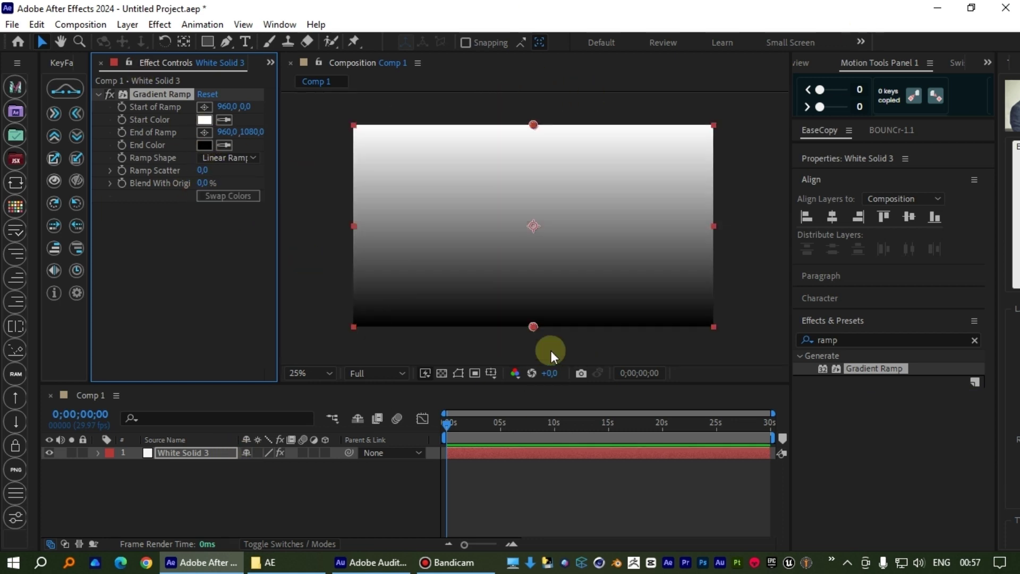
pyautogui.click(206, 146)
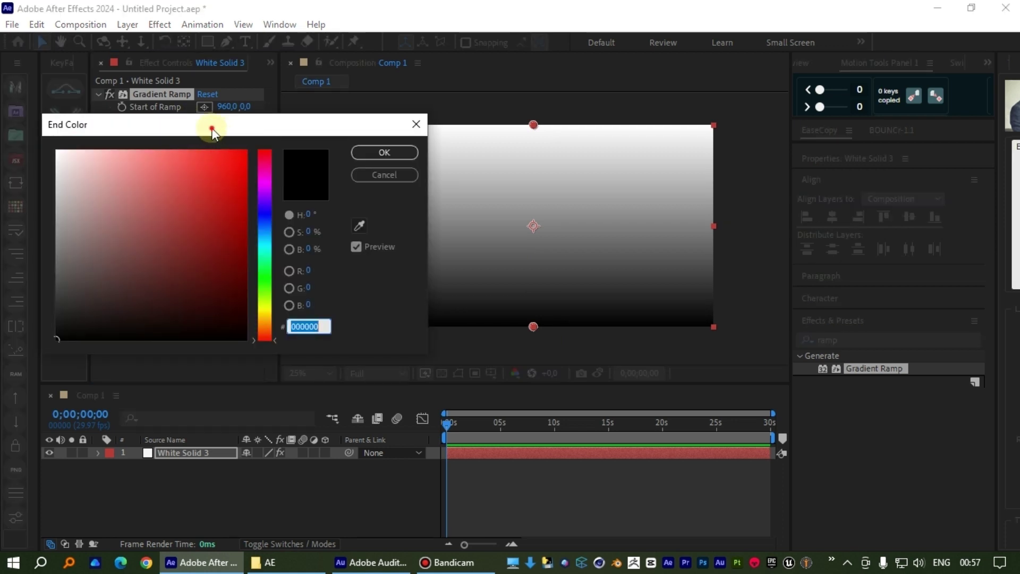
pyautogui.moveTo(211, 125); pyautogui.dragTo(269, 100)
pyautogui.moveTo(326, 176); pyautogui.dragTo(325, 158)
pyautogui.moveTo(285, 187); pyautogui.dragTo(290, 284)
pyautogui.click(470, 123)
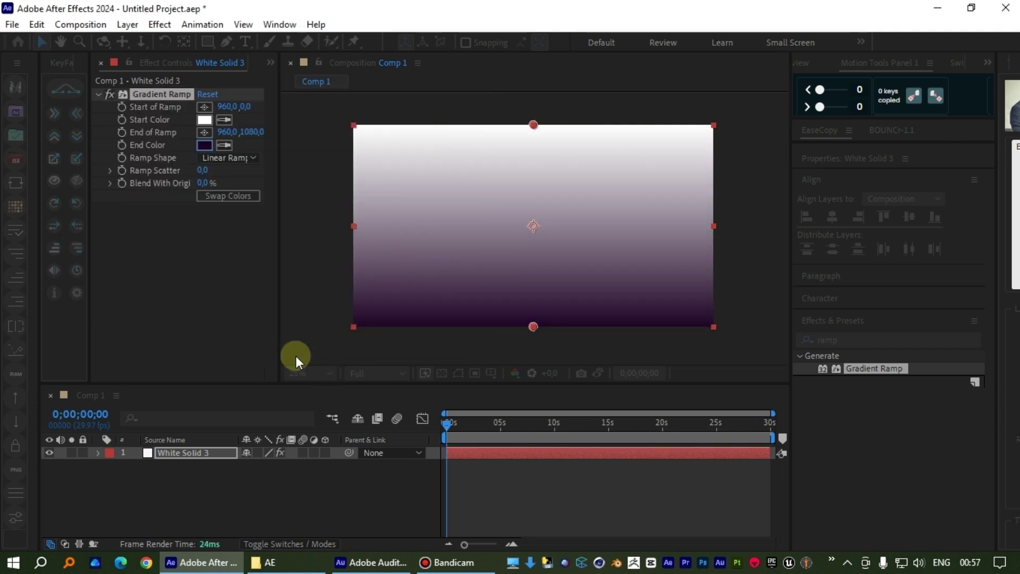
# Set the gradient start colour to bright magenta #E156F6 and enlarge the composition view
pyautogui.click(204, 120)
pyautogui.click(326, 158)
pyautogui.click(239, 127)
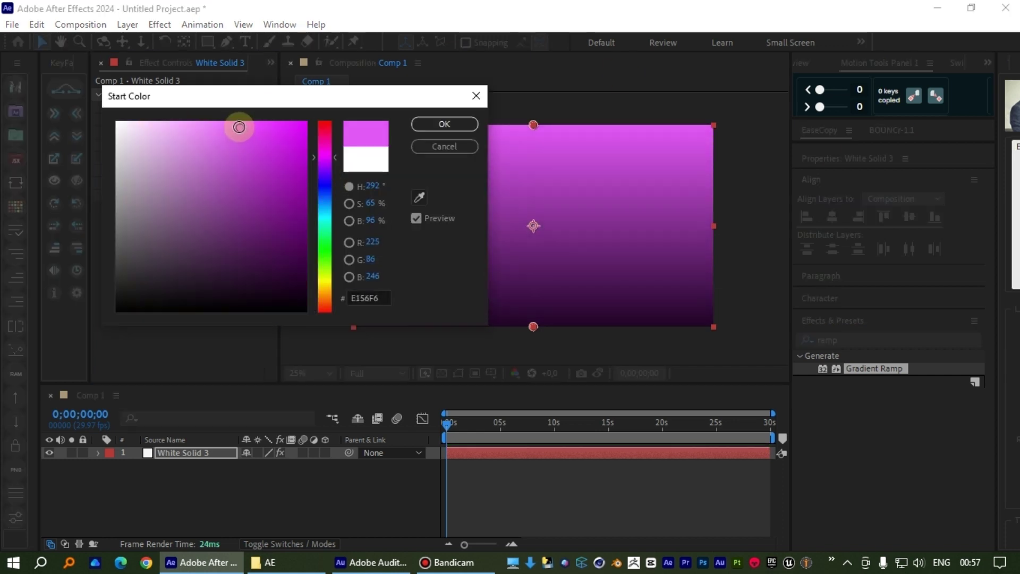
pyautogui.click(444, 124)
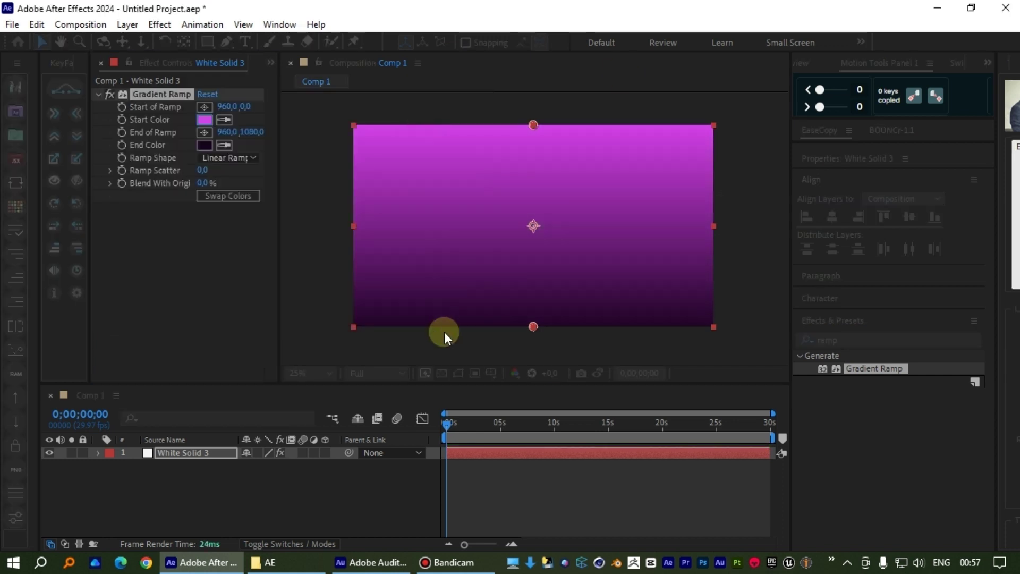
pyautogui.click(359, 497)
pyautogui.press('`')
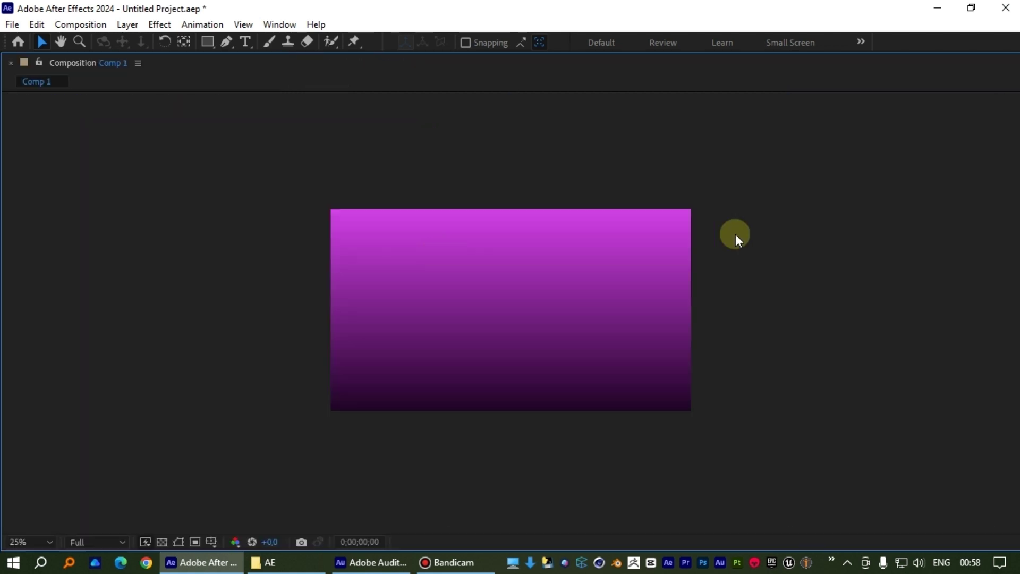
pyautogui.press('.')
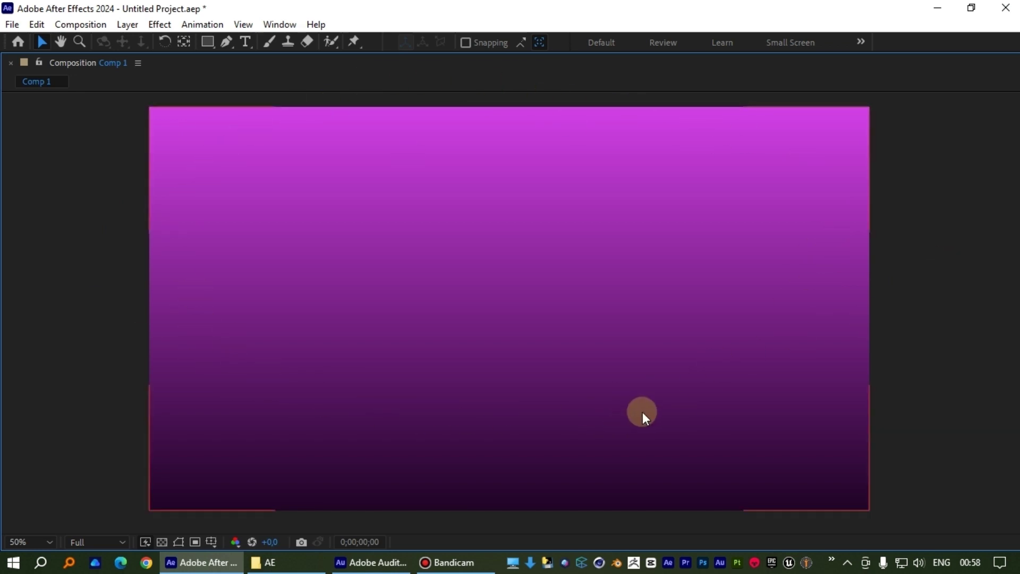
pyautogui.press('`')
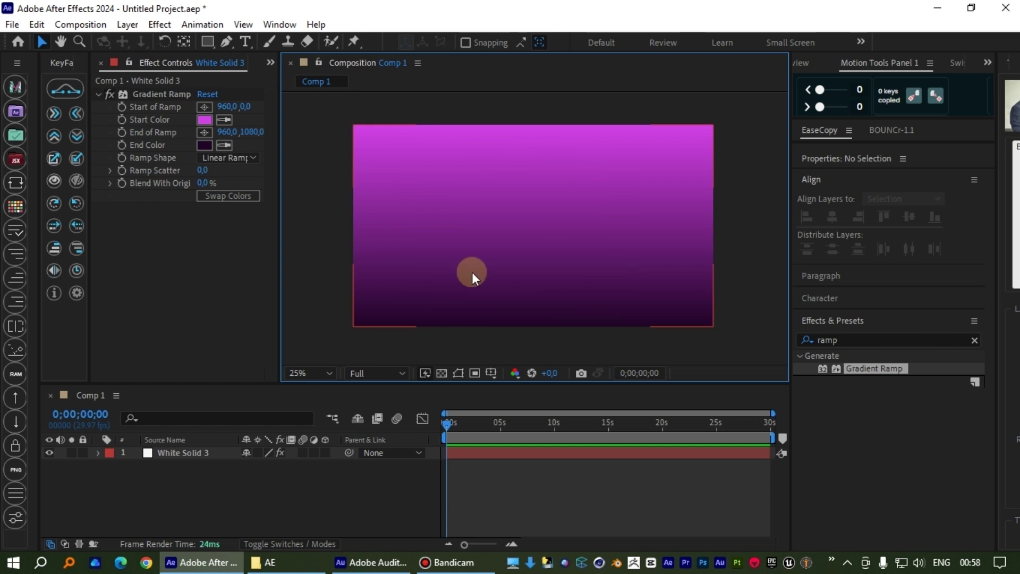
pyautogui.click(974, 340)
# With White Solid 3 selected, bring up the empty FX Console quick effect search
pyautogui.click(822, 319)
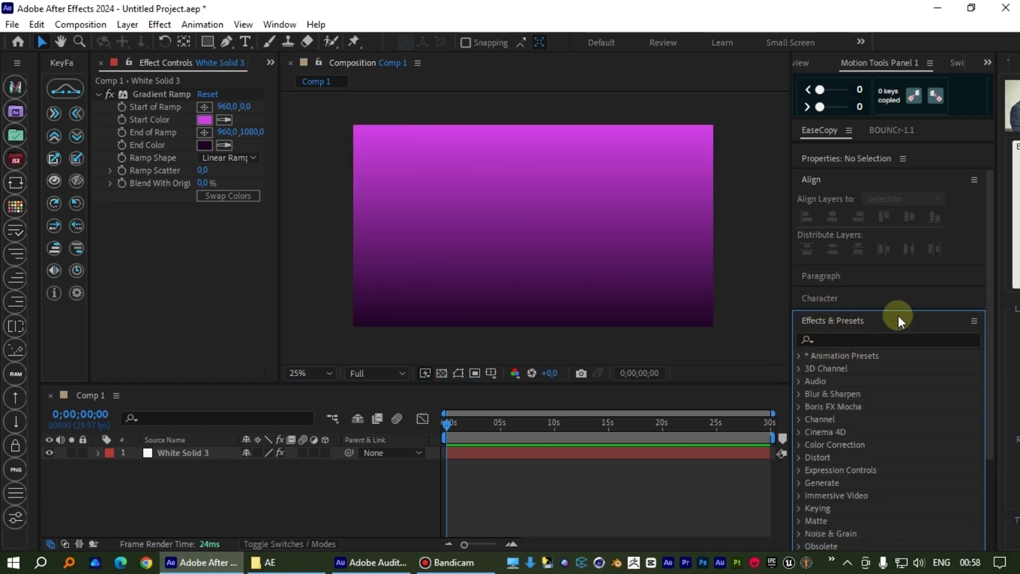
pyautogui.click(297, 487)
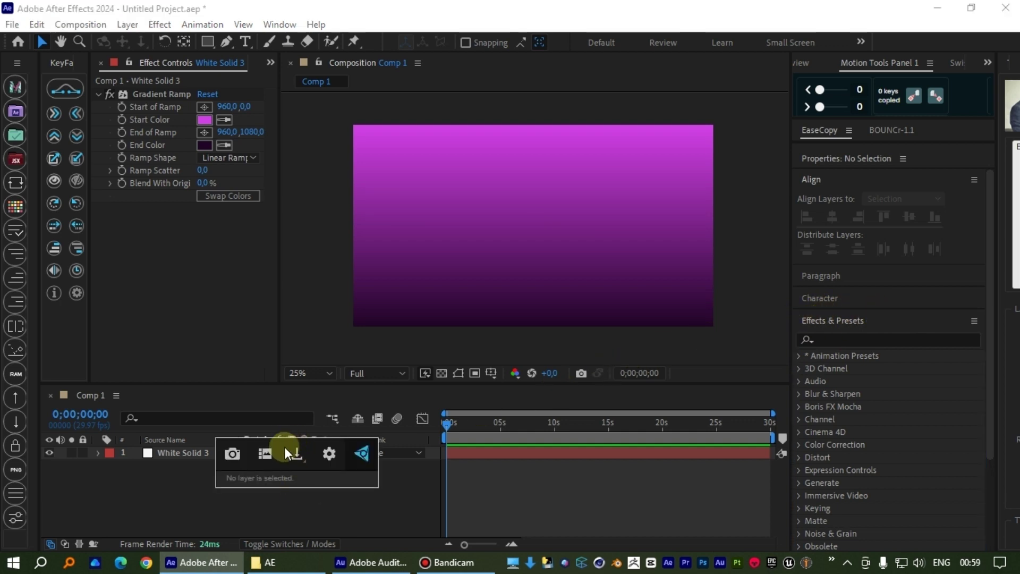
pyautogui.click(182, 457)
pyautogui.hotkey('ctrl', 'space')
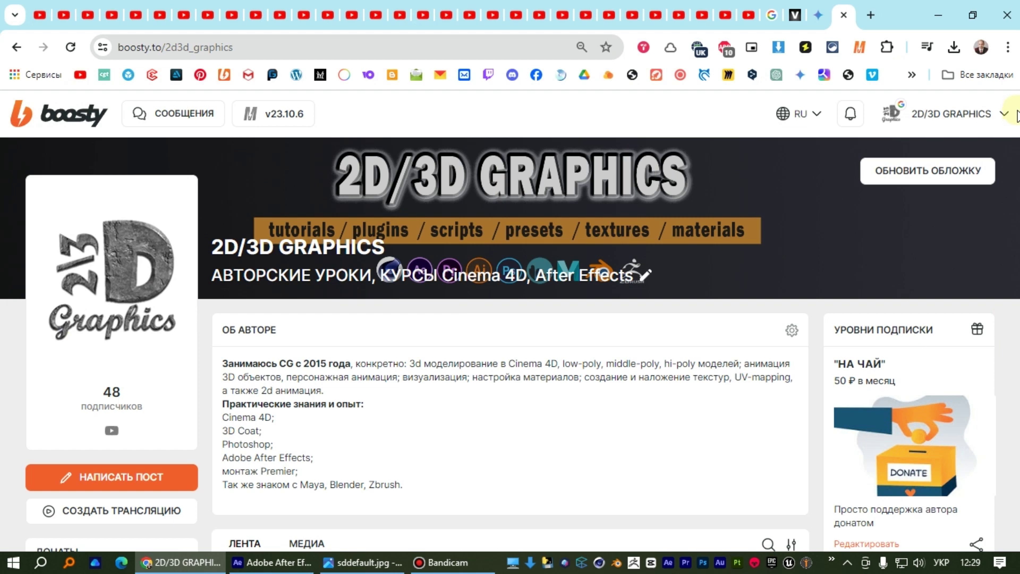
# Scroll the Boosty channel feed down to the Cinema 4D material-baking tutorial post
pyautogui.scroll(-1, 510, 345)
pyautogui.scroll(-3, 510, 345)
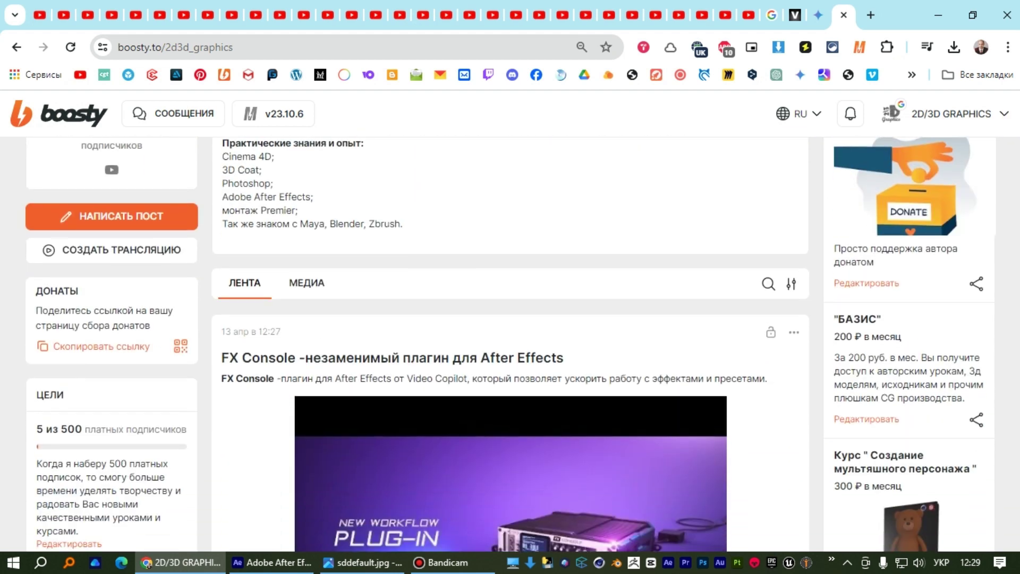
pyautogui.scroll(-3, 509, 345)
pyautogui.scroll(-2, 221, 235)
pyautogui.scroll(3, 220, 235)
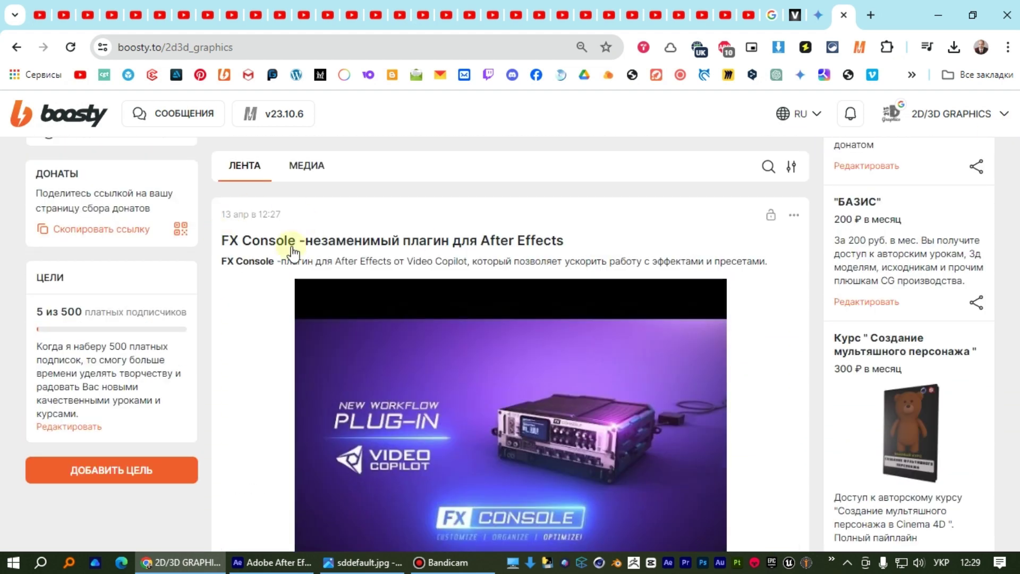
pyautogui.scroll(-5, 223, 416)
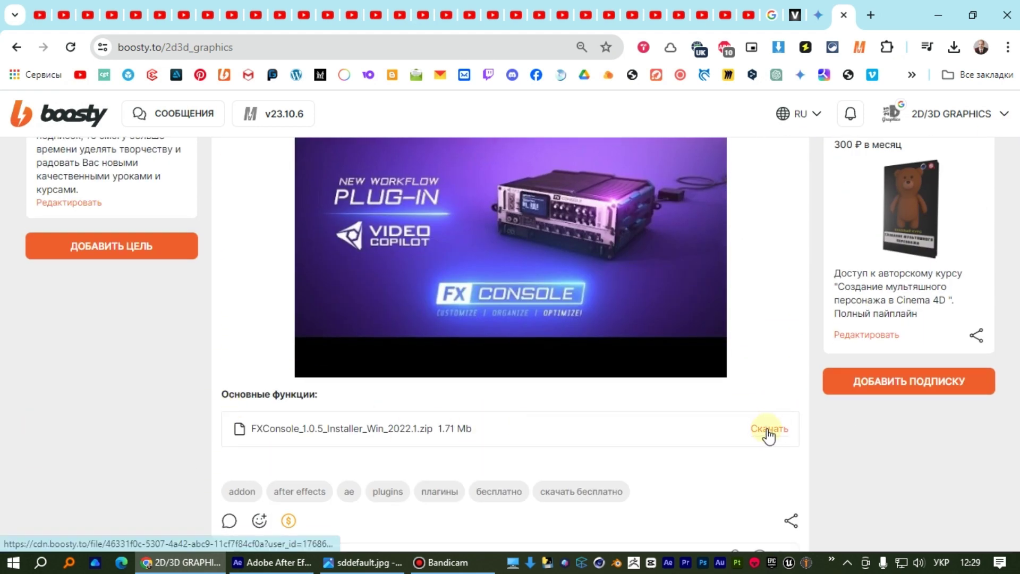
pyautogui.scroll(-13, 770, 432)
pyautogui.moveTo(1017, 191); pyautogui.dragTo(1017, 504)
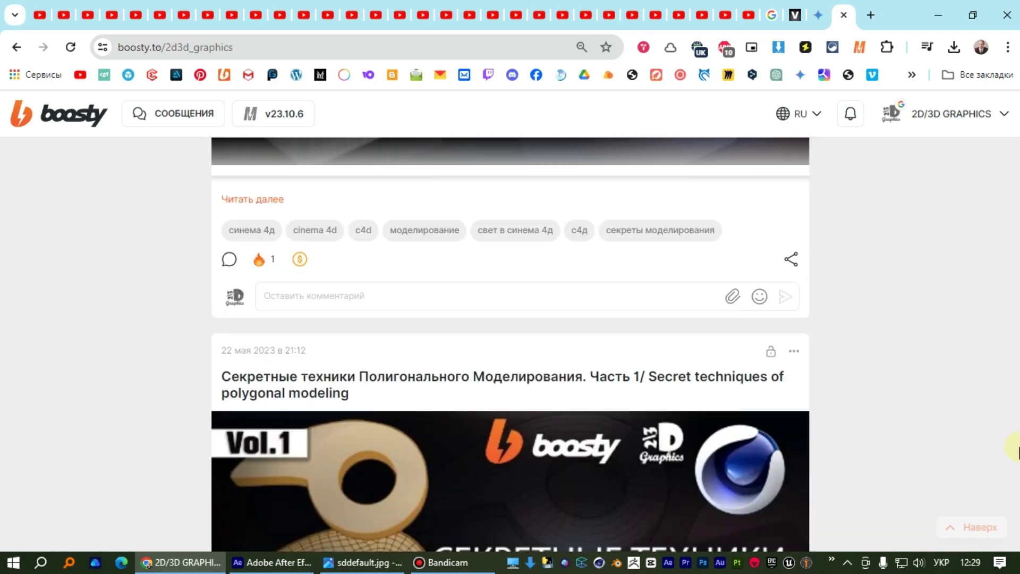
pyautogui.scroll(-10, 823, 409)
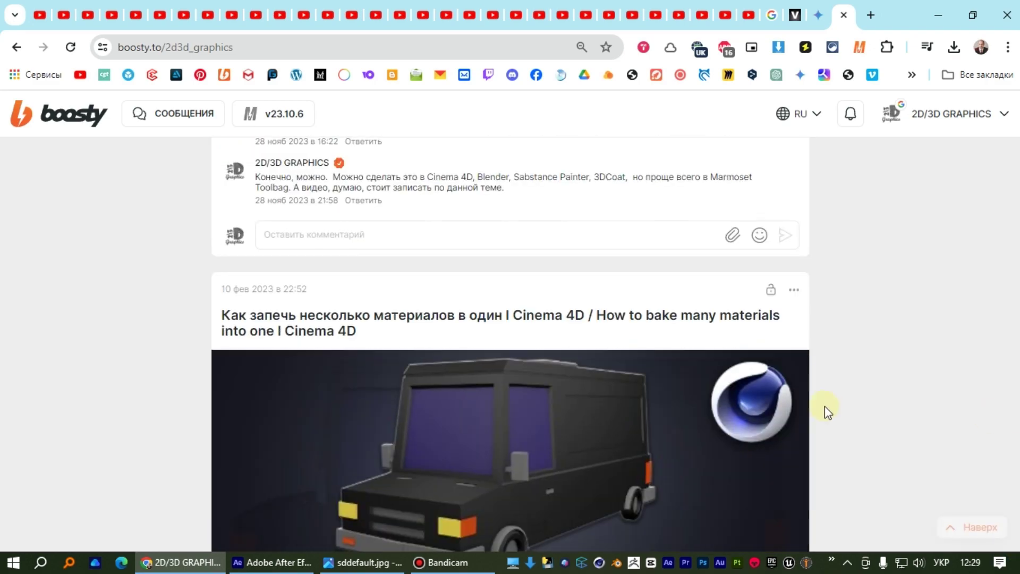
pyautogui.scroll(-5, 830, 412)
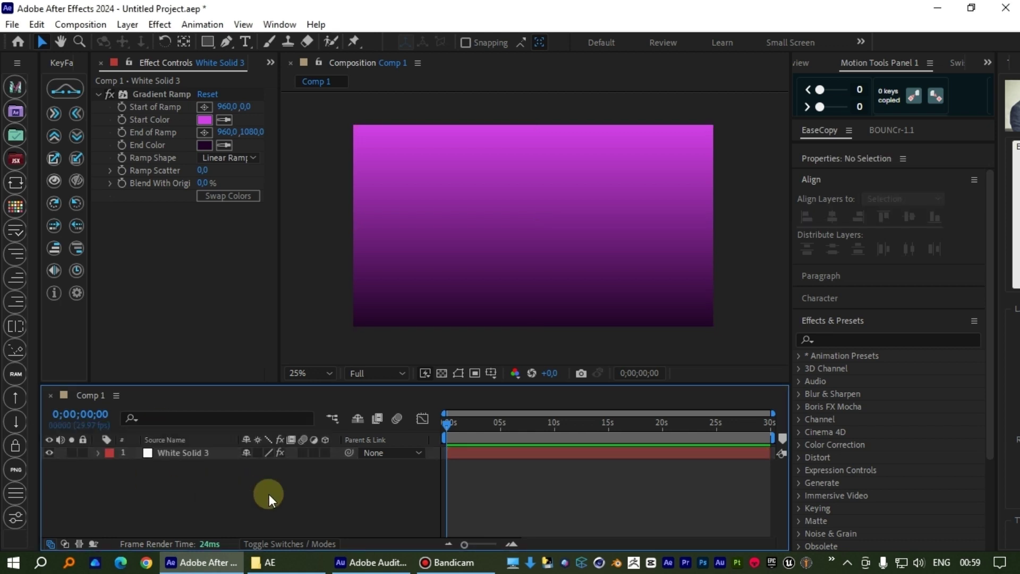
# Apply CC Vignette to White Solid 3 through an FX Console search for 'vig'
pyautogui.click(169, 452)
pyautogui.hotkey('ctrl', 'space')
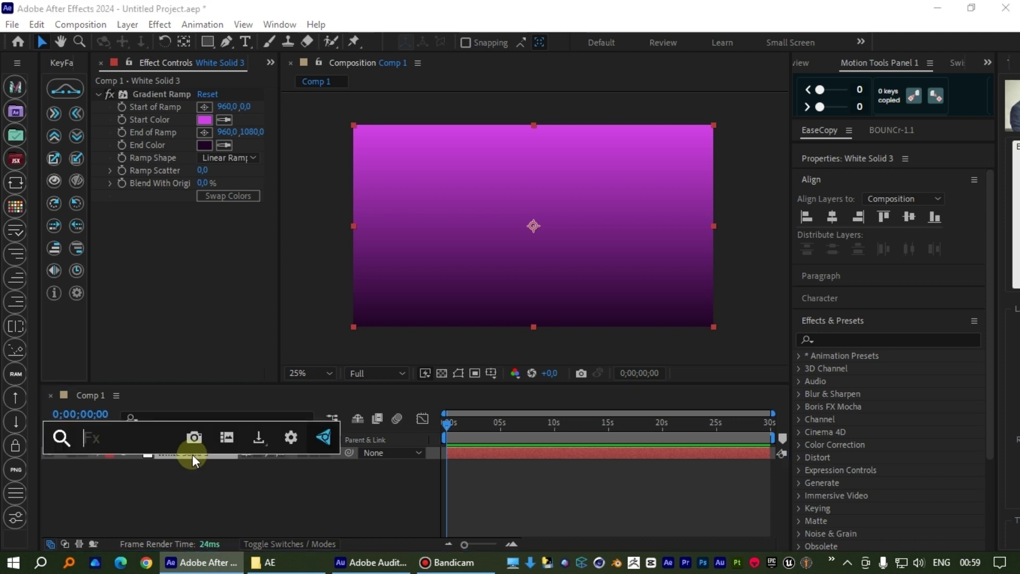
pyautogui.write('vig')
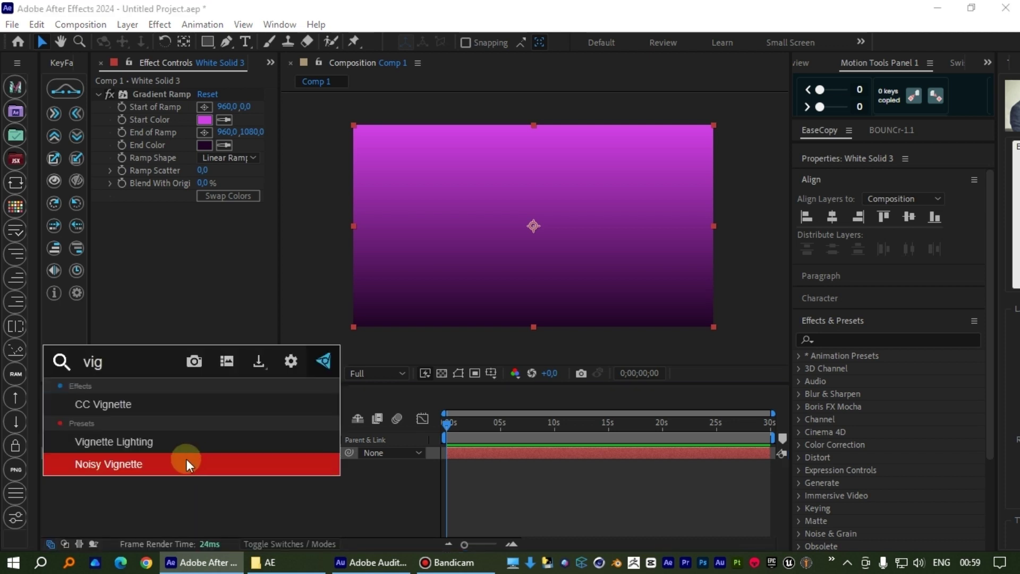
pyautogui.click(111, 405)
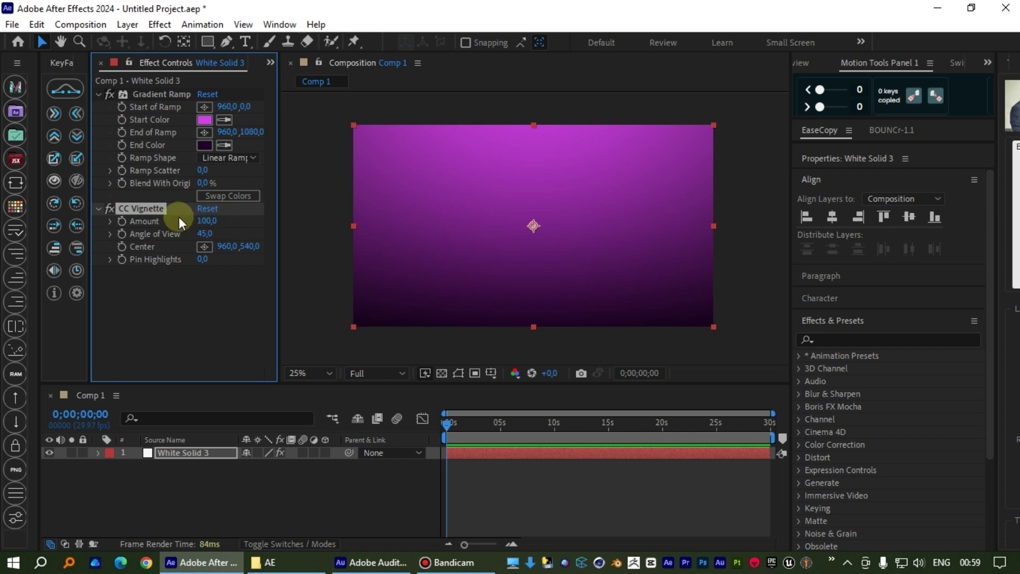
# Tune CC Vignette to Amount 255, Angle of View 43.1 and Pin Highlights 13
pyautogui.moveTo(206, 220); pyautogui.dragTo(335, 221)
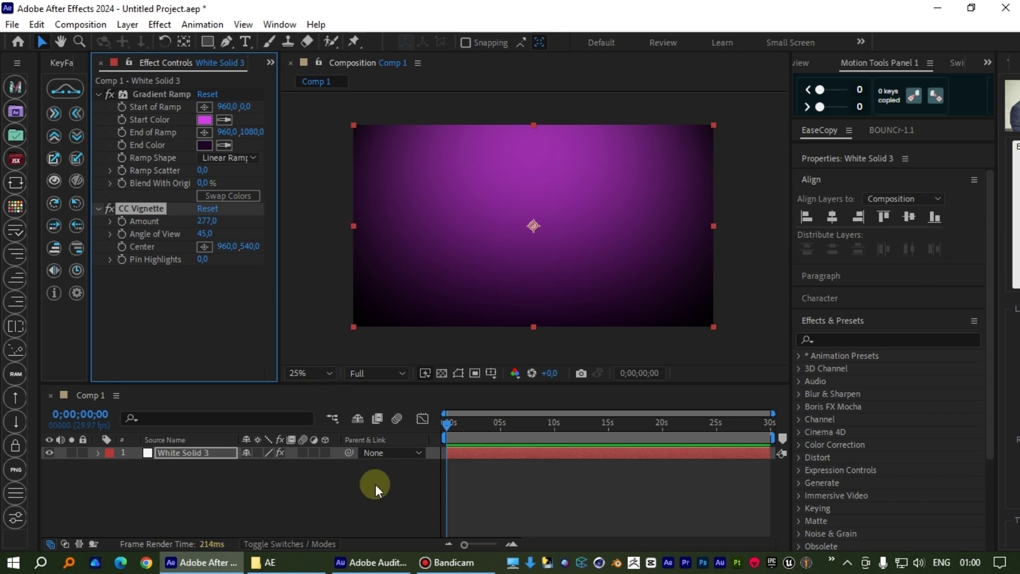
pyautogui.moveTo(209, 227)
pyautogui.mouseDown()
pyautogui.moveTo(185, 220)
pyautogui.moveTo(167, 240)
pyautogui.moveTo(198, 240)
pyautogui.mouseUp()
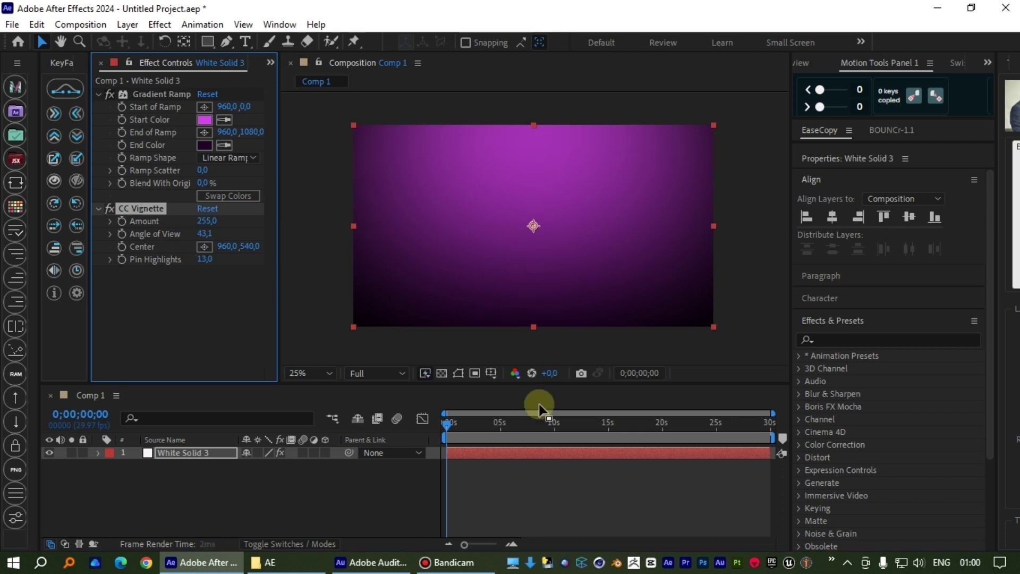
pyautogui.click(253, 501)
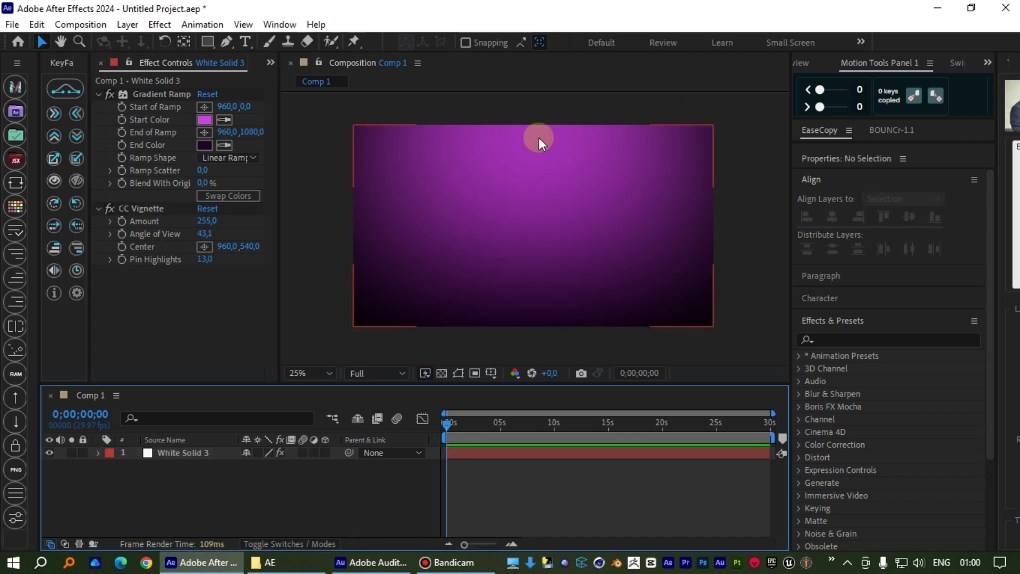
pyautogui.click(153, 531)
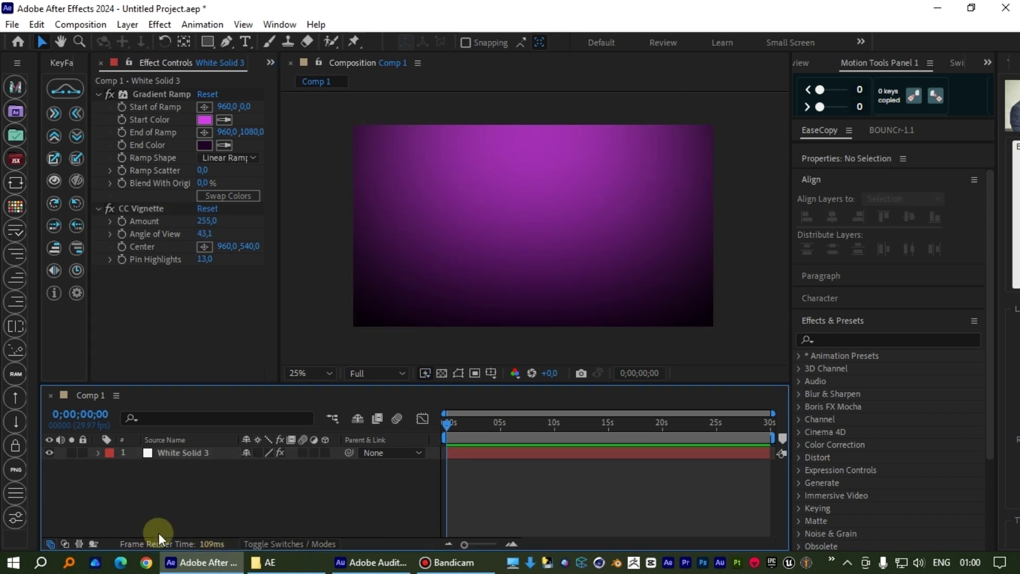
pyautogui.rightClick(249, 495)
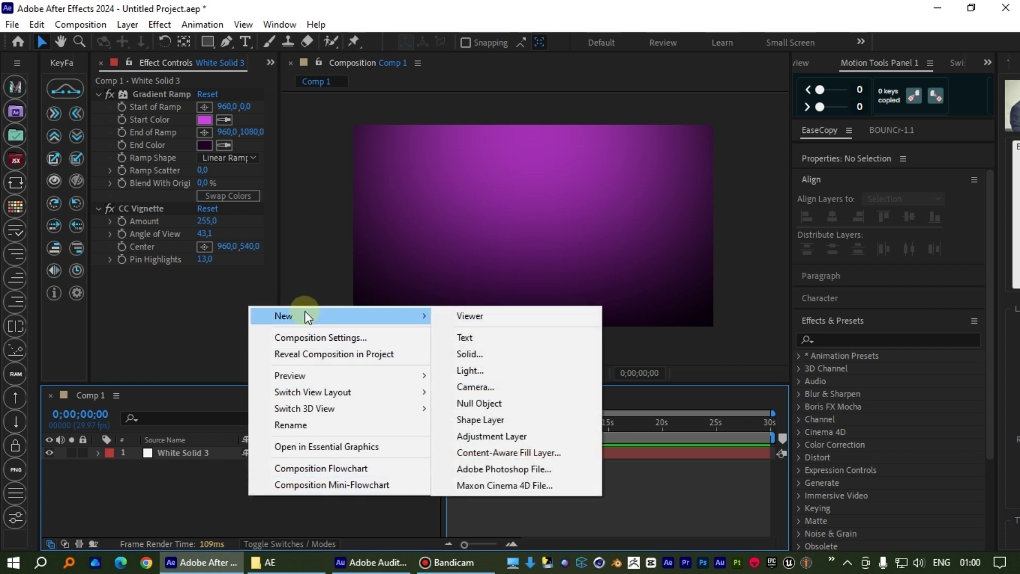
# Create a centred text layer reading 'TEXT' in orange-outlined AGAalenC at 162 px
pyautogui.moveTo(423, 315)
pyautogui.click(469, 337)
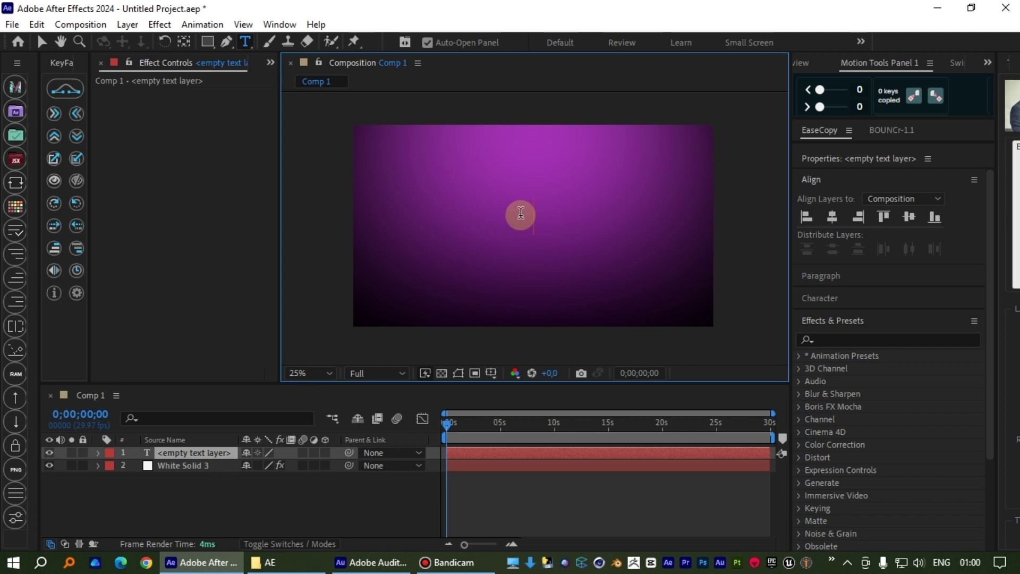
pyautogui.write('t')
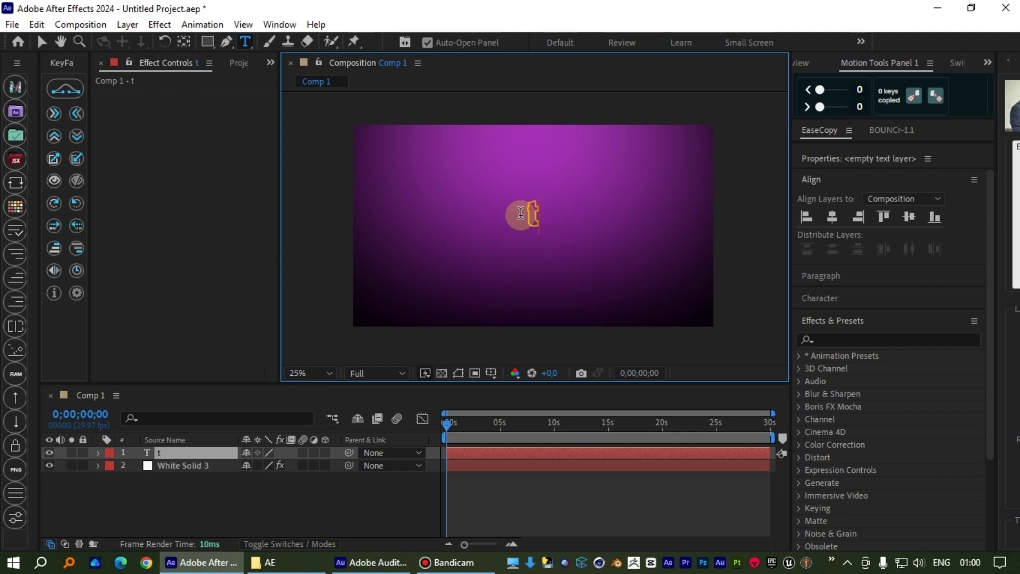
pyautogui.press('BackSpace')
pyautogui.write('TEXT')
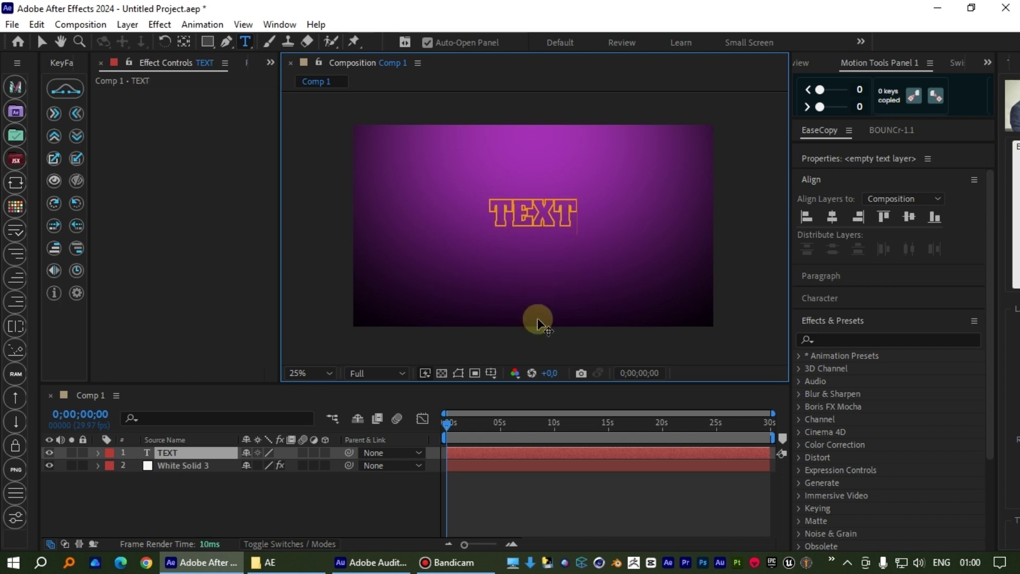
pyautogui.scroll(2, 635, 234)
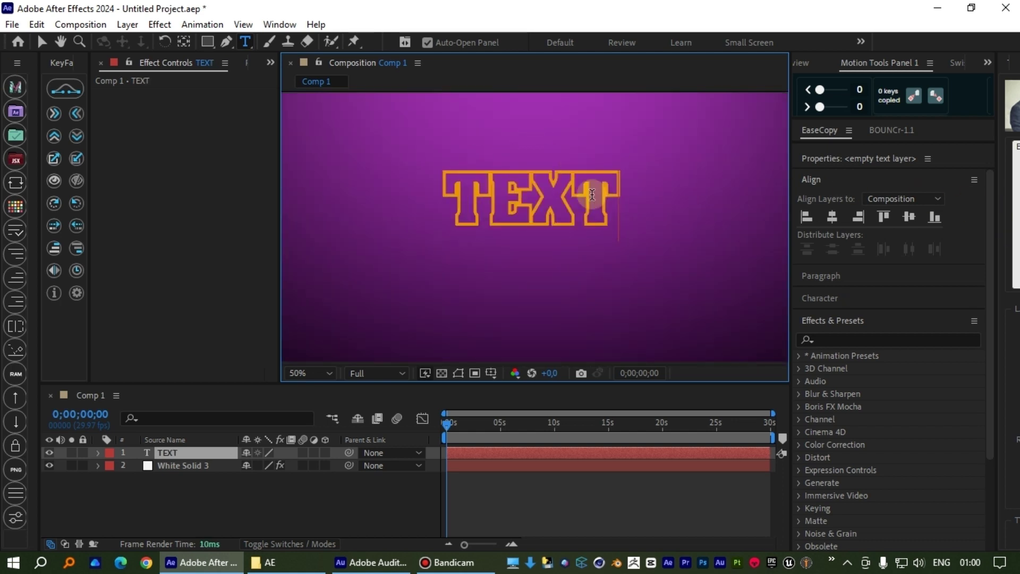
pyautogui.click(829, 295)
pyautogui.moveTo(987, 279); pyautogui.dragTo(992, 323)
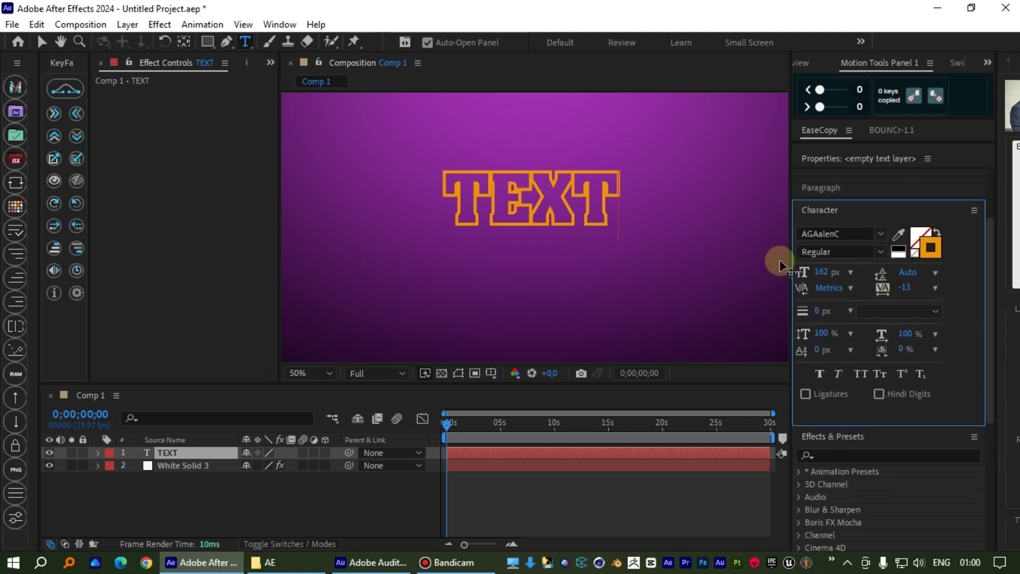
# Change the TEXT letters' stroke colour to a slightly darker orange in the Character panel
pyautogui.click(278, 25)
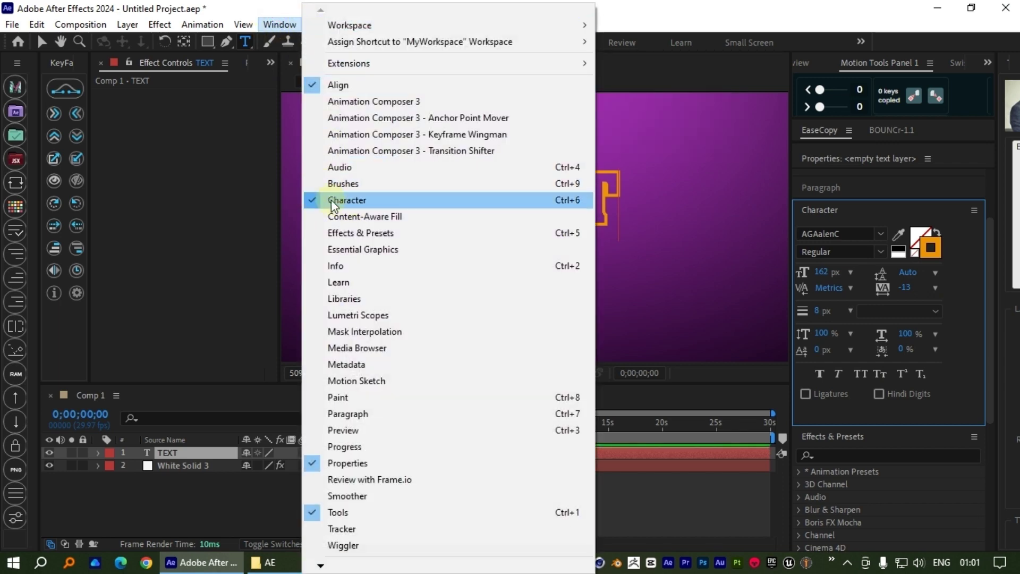
pyautogui.click(175, 171)
pyautogui.click(531, 292)
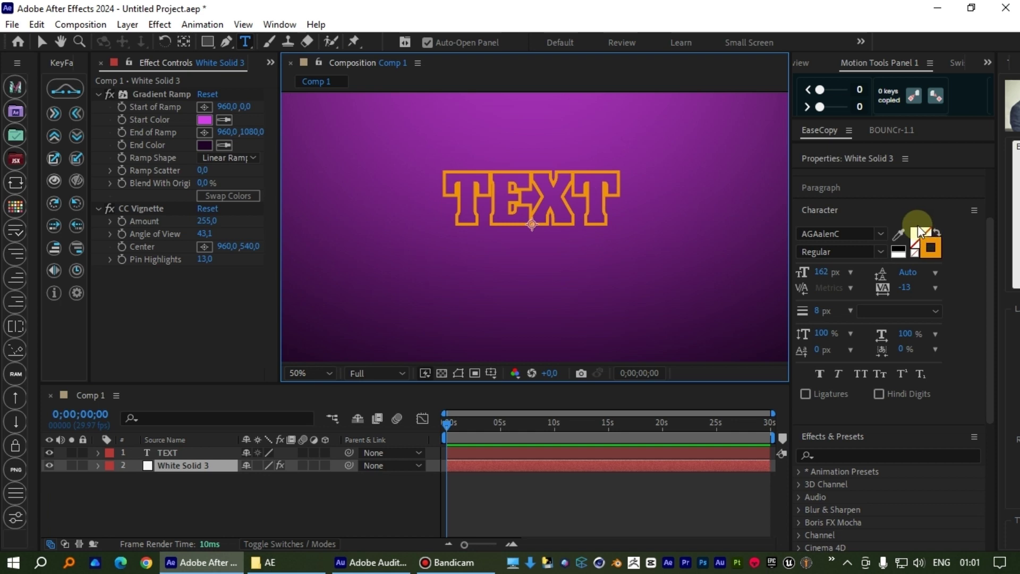
pyautogui.click(917, 235)
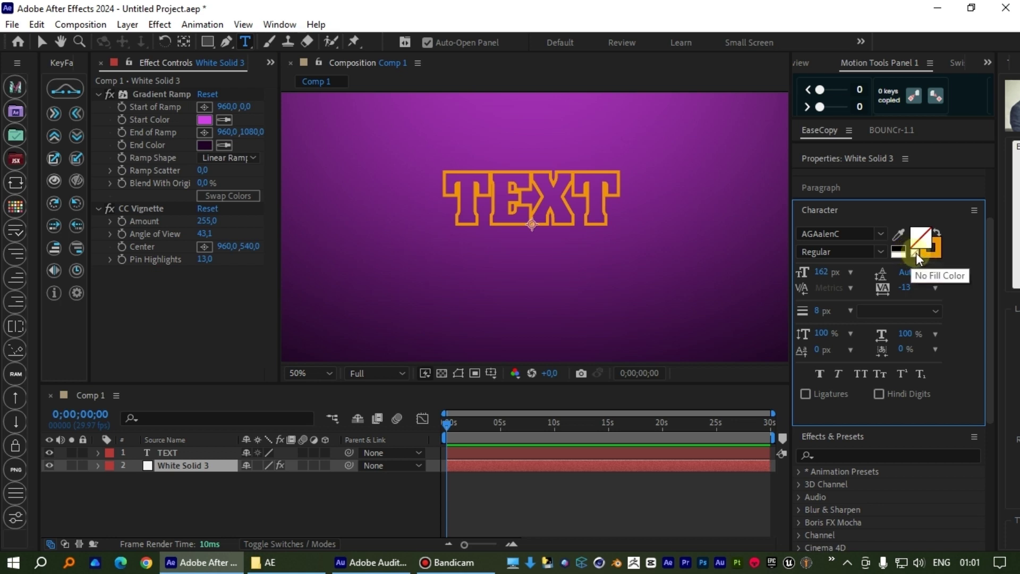
pyautogui.click(938, 250)
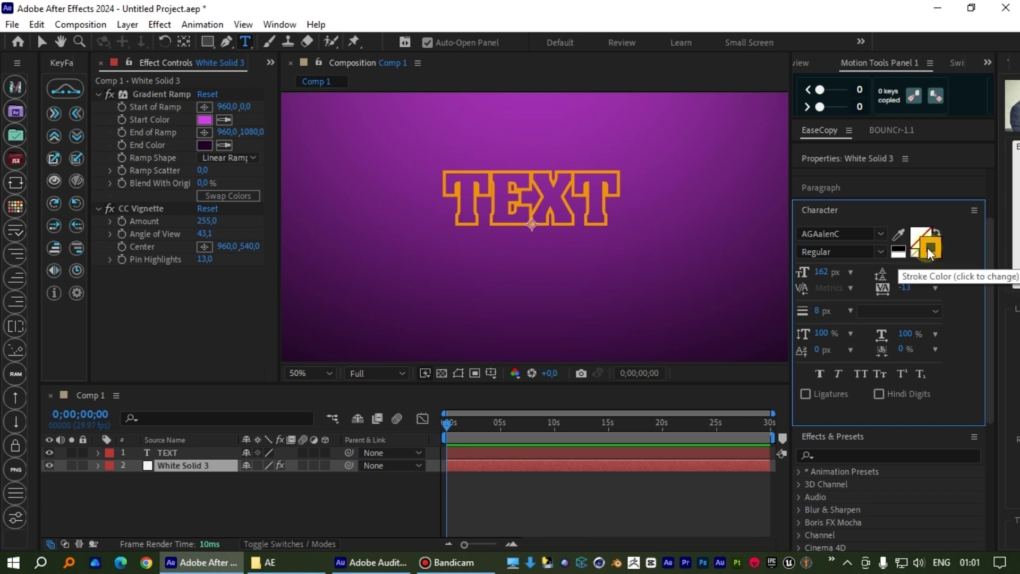
pyautogui.click(926, 248)
pyautogui.moveTo(303, 136); pyautogui.dragTo(304, 153)
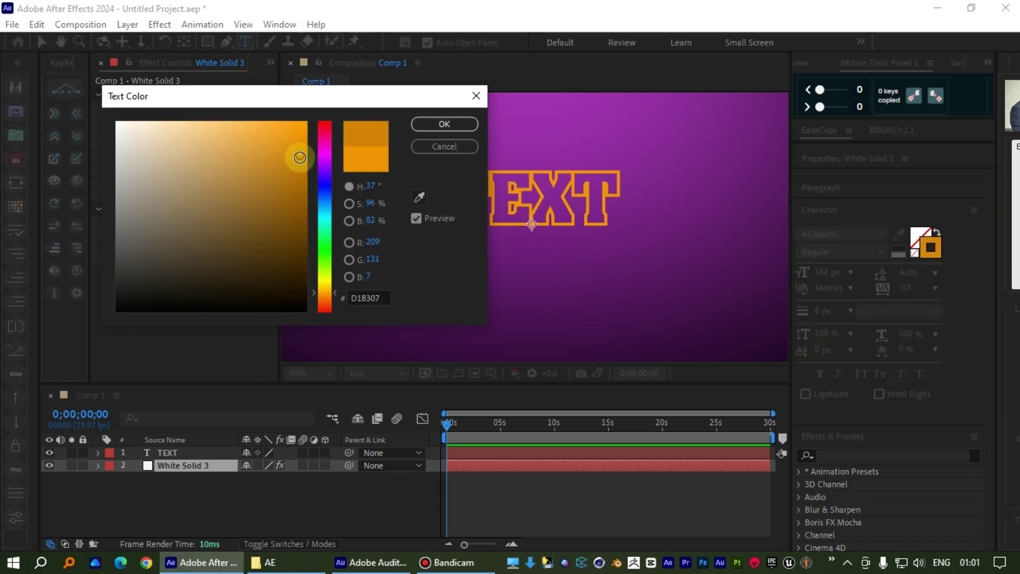
pyautogui.click(444, 124)
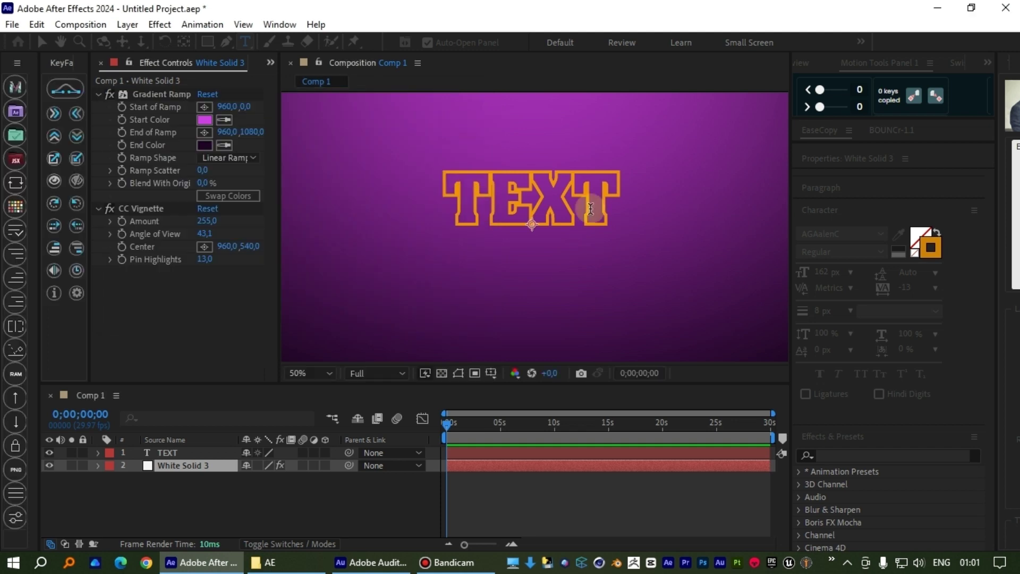
pyautogui.click(175, 451)
pyautogui.moveTo(174, 451); pyautogui.dragTo(338, 394)
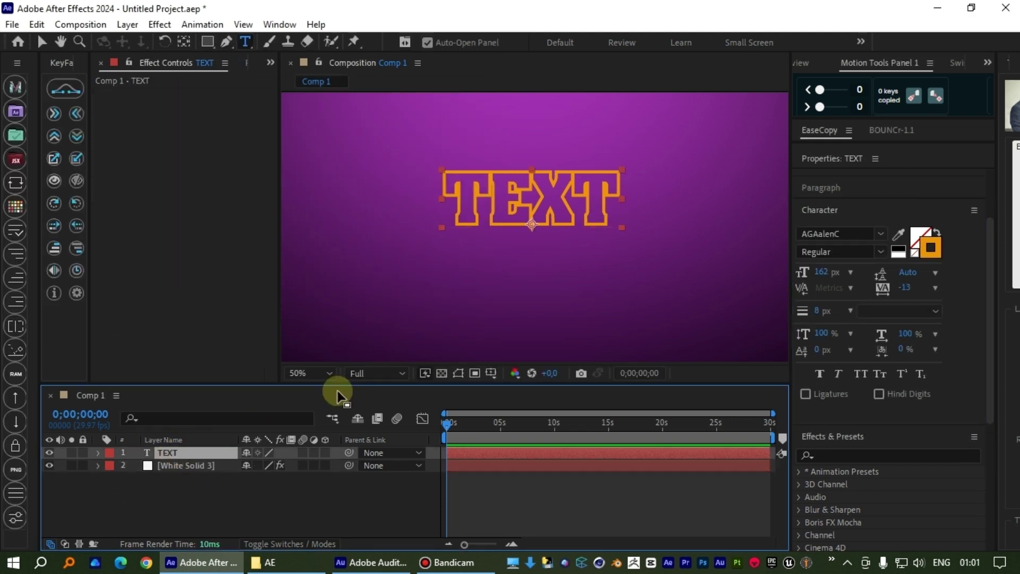
# Duplicate the TEXT layer and place the TEXT 2 copy below the original
pyautogui.hotkey('ctrl', 'd')
pyautogui.click(567, 217)
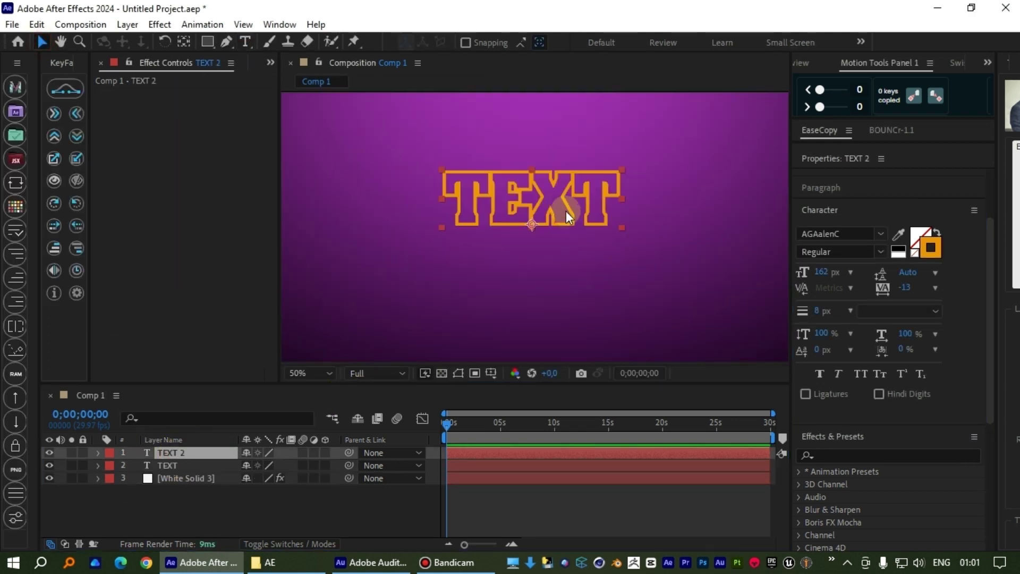
pyautogui.moveTo(553, 190)
pyautogui.mouseDown()
pyautogui.moveTo(553, 242)
pyautogui.moveTo(546, 197)
pyautogui.mouseUp()
pyautogui.press(',')
pyautogui.click(533, 235)
pyautogui.press('.')
pyautogui.press('.')
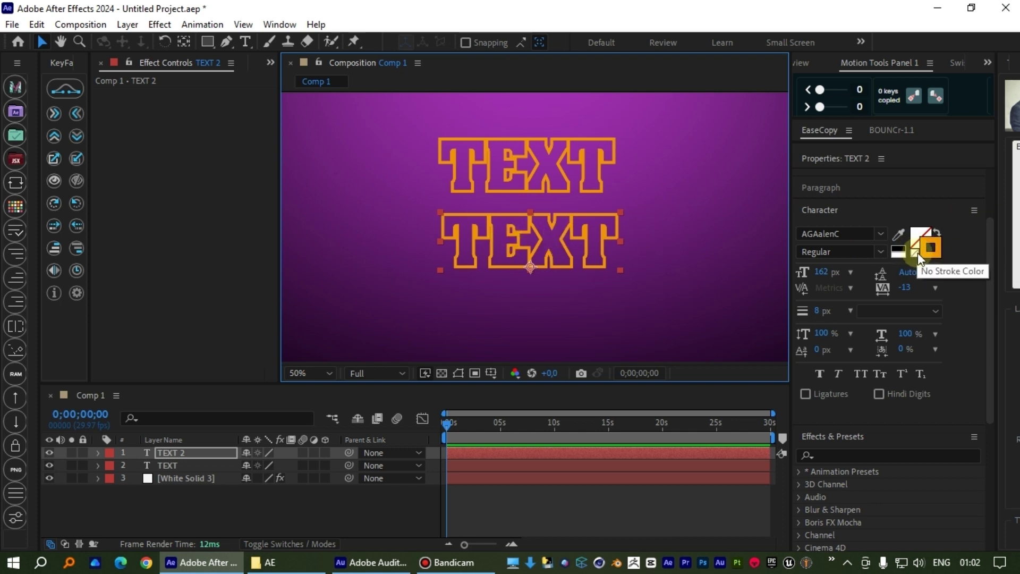
# Swap fill and stroke so TEXT 2 is solid D98707 orange with no outline
pyautogui.click(936, 232)
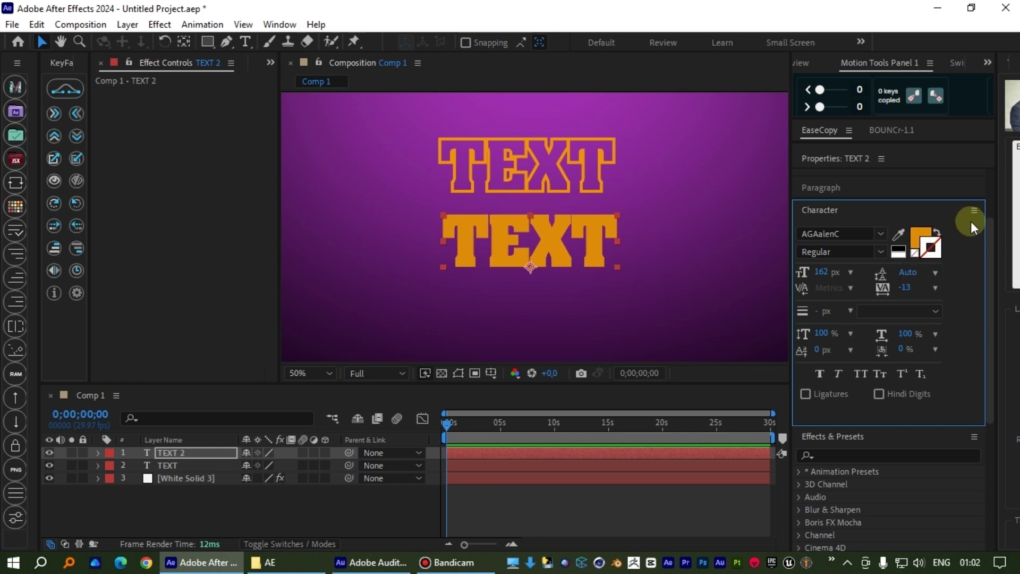
pyautogui.click(919, 238)
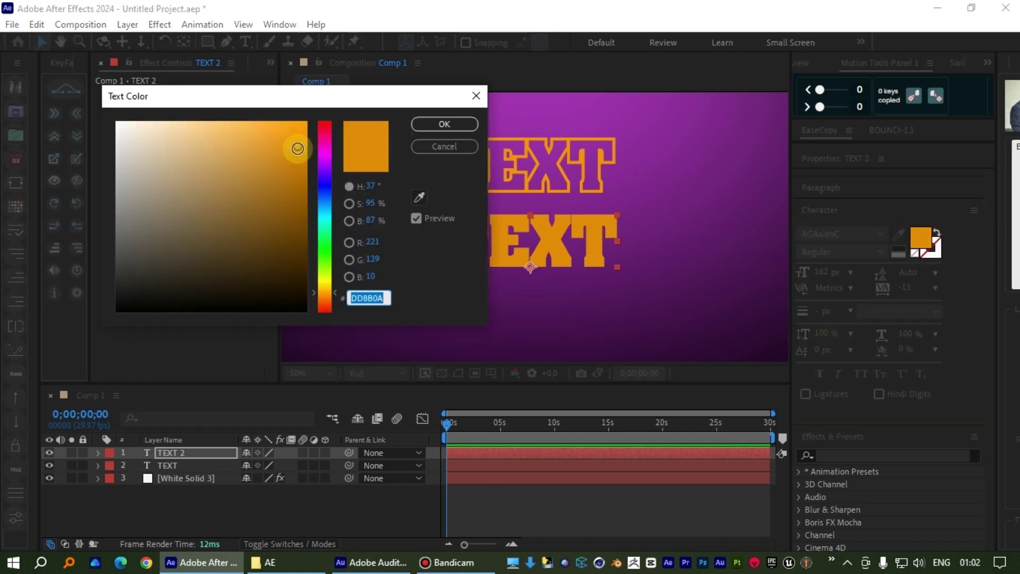
pyautogui.moveTo(297, 154); pyautogui.dragTo(301, 151)
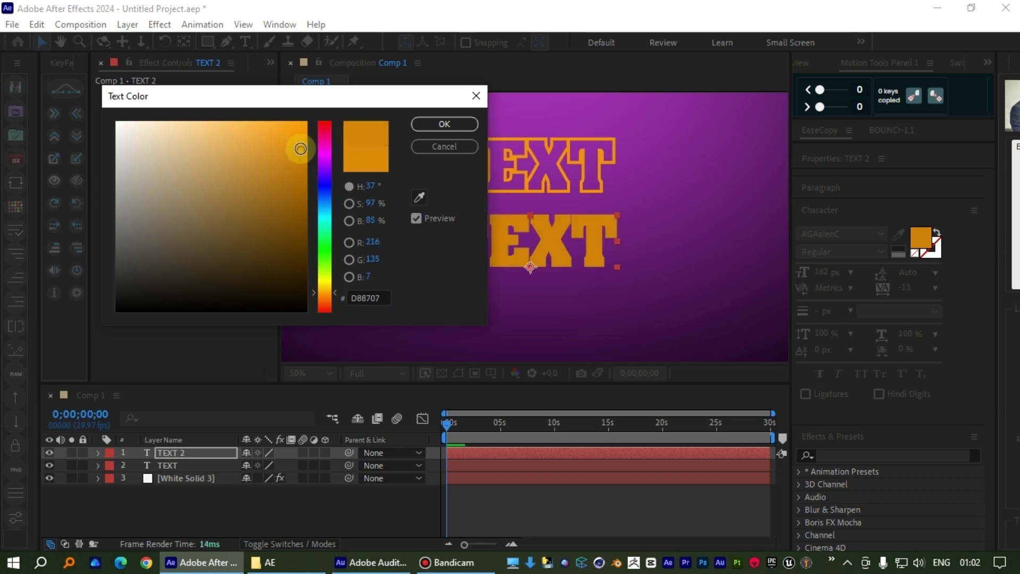
pyautogui.click(465, 124)
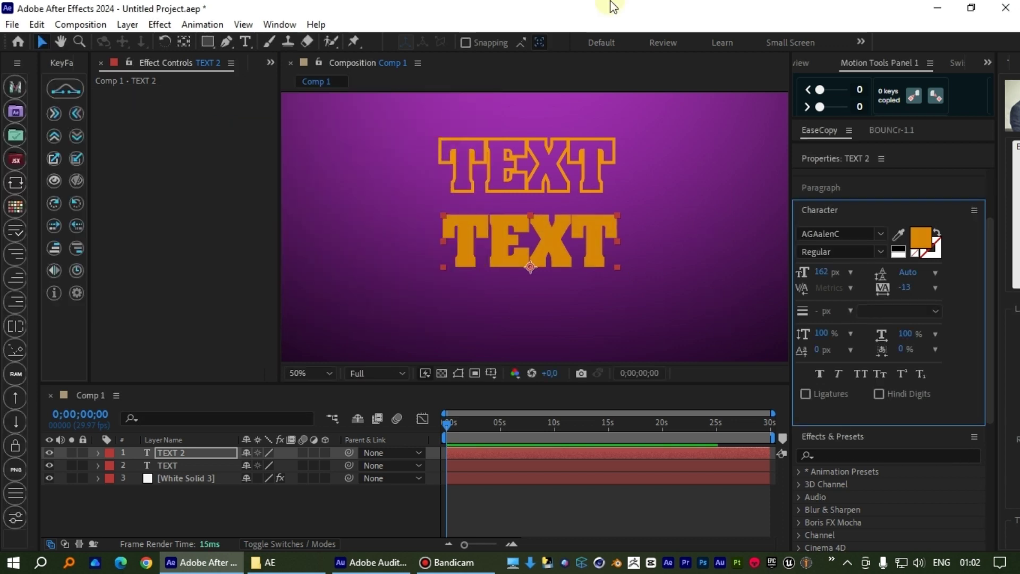
pyautogui.press(',')
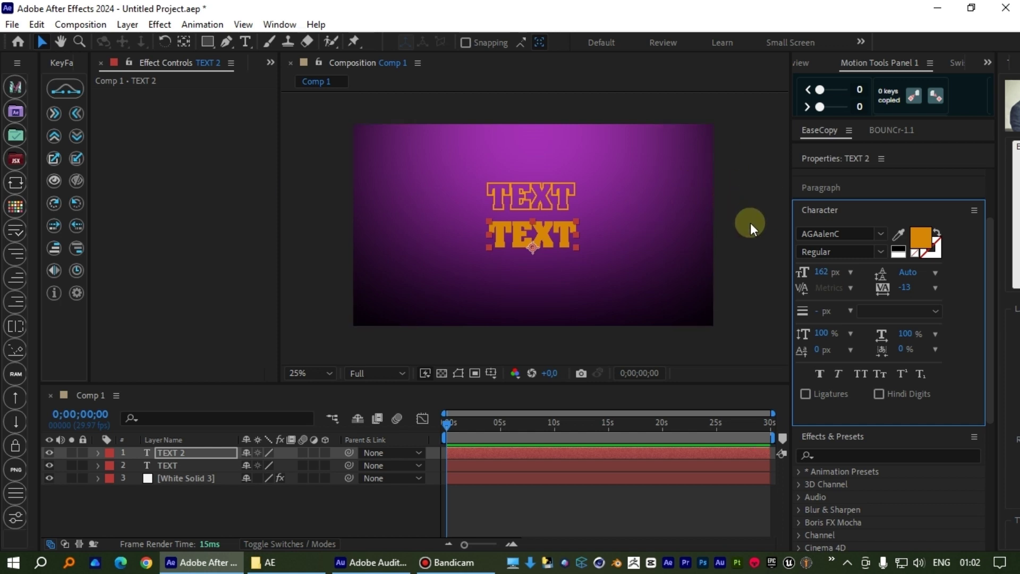
# Maximize the composition view, then scale up the solid TEXT and move it further down
pyautogui.moveTo(749, 222); pyautogui.dragTo(624, 161)
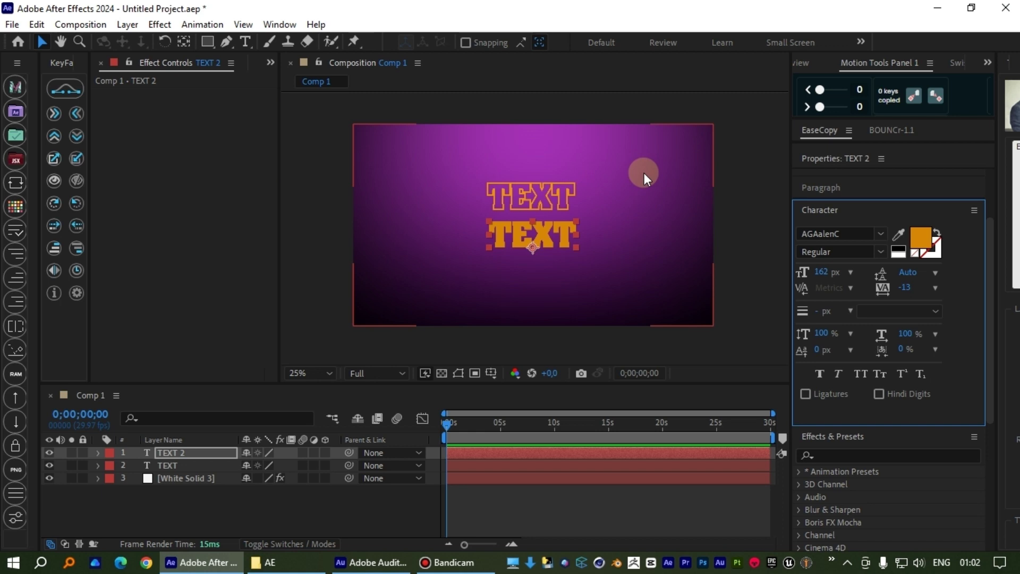
pyautogui.press('`')
pyautogui.press('.')
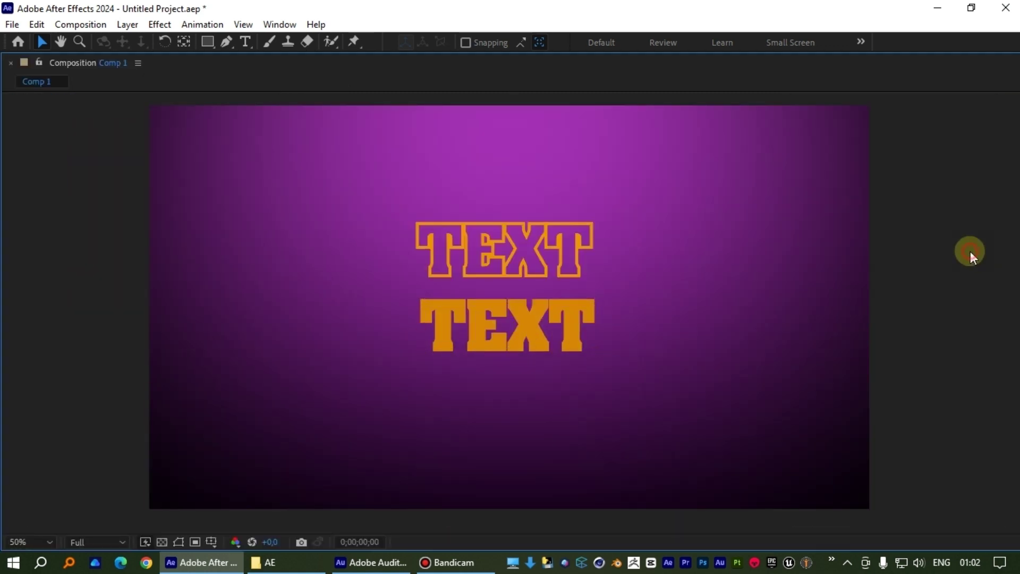
pyautogui.click(526, 329)
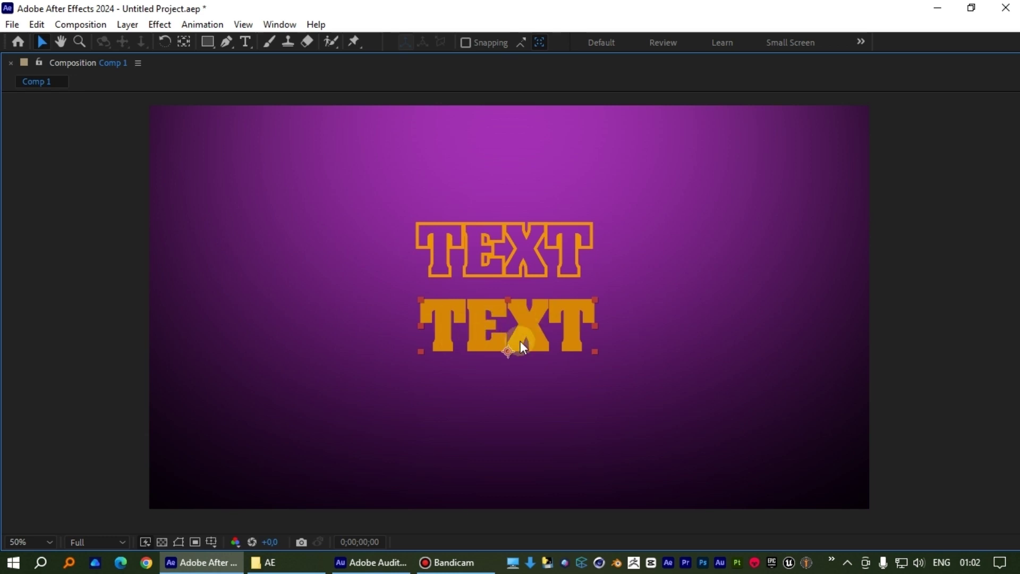
pyautogui.moveTo(595, 351); pyautogui.dragTo(653, 381)
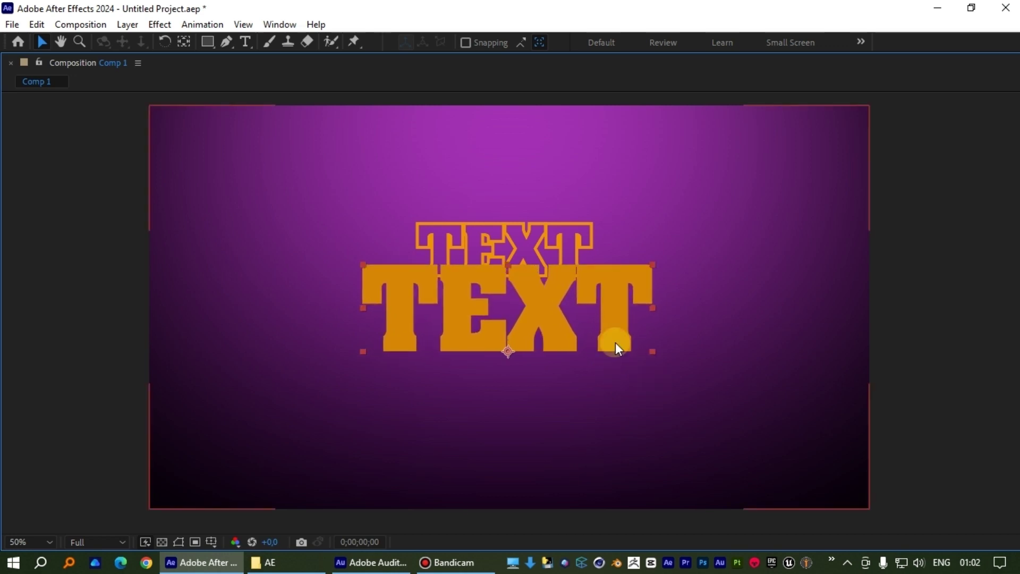
pyautogui.moveTo(535, 301); pyautogui.dragTo(539, 334)
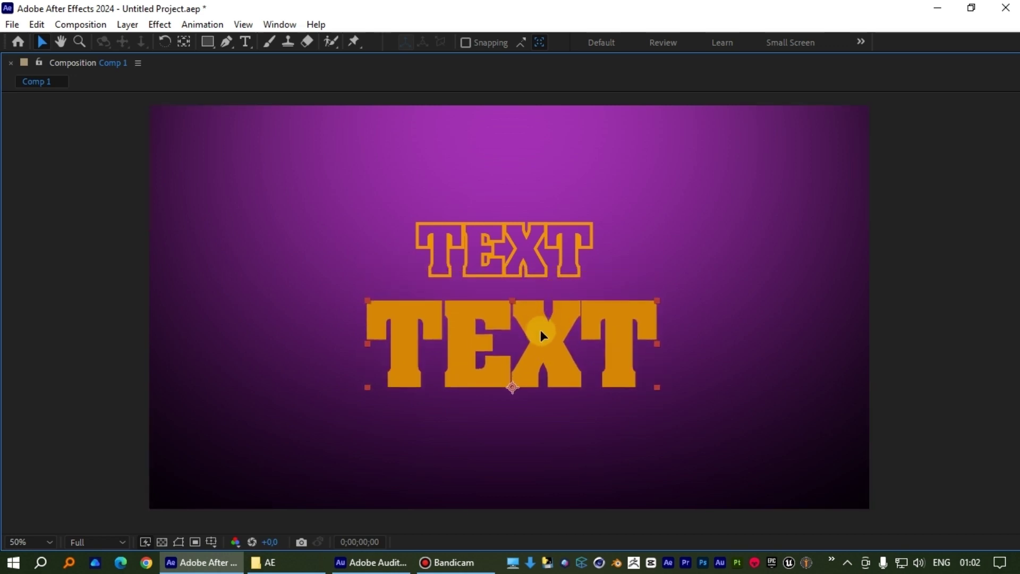
pyautogui.moveTo(546, 328); pyautogui.dragTo(537, 339)
# Enlarge the outlined TEXT to match, then restore the full workspace panels
pyautogui.click(539, 242)
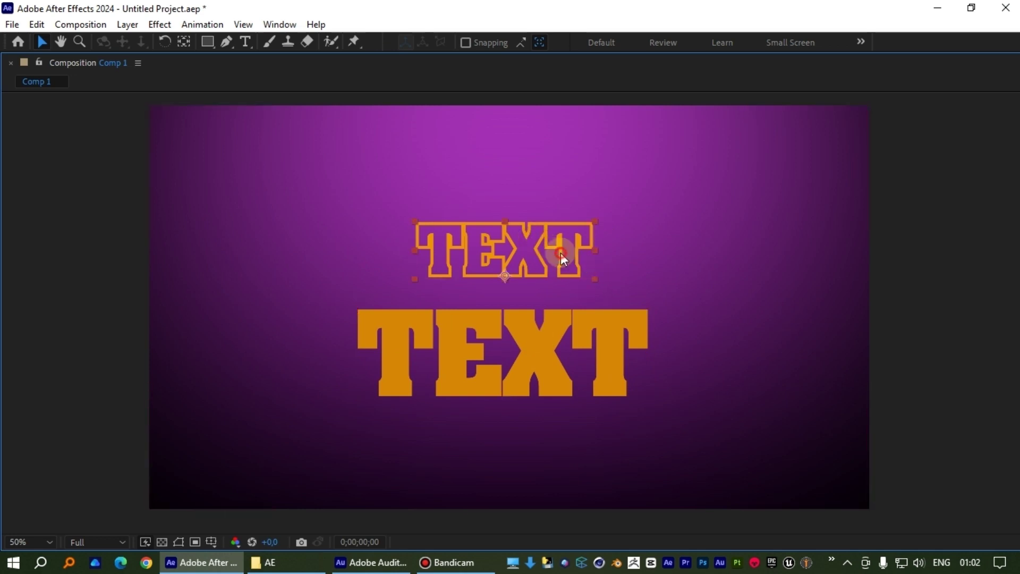
pyautogui.moveTo(595, 279); pyautogui.dragTo(612, 279)
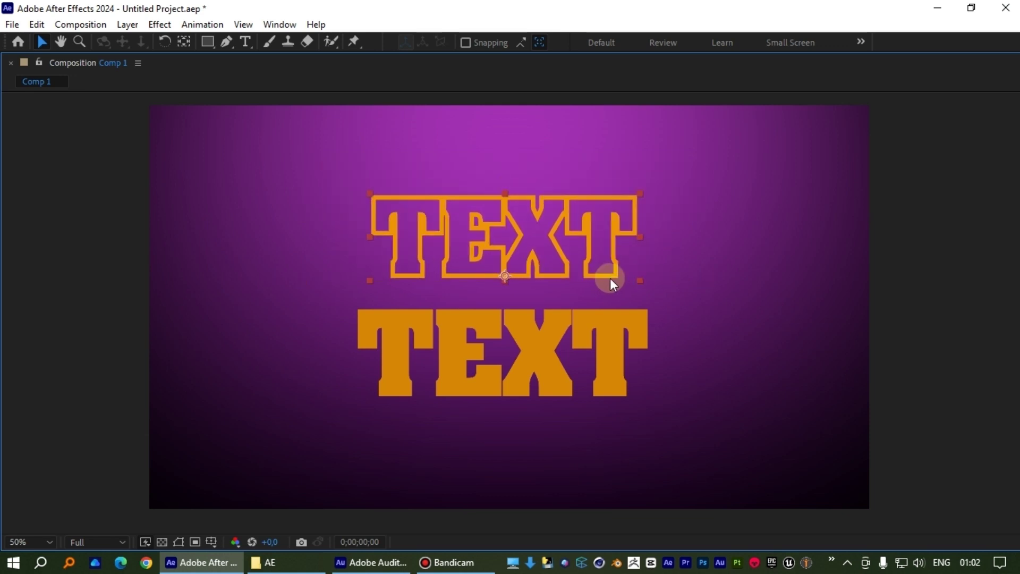
pyautogui.click(796, 225)
pyautogui.scroll(-2, 533, 312)
pyautogui.scroll(2, 551, 313)
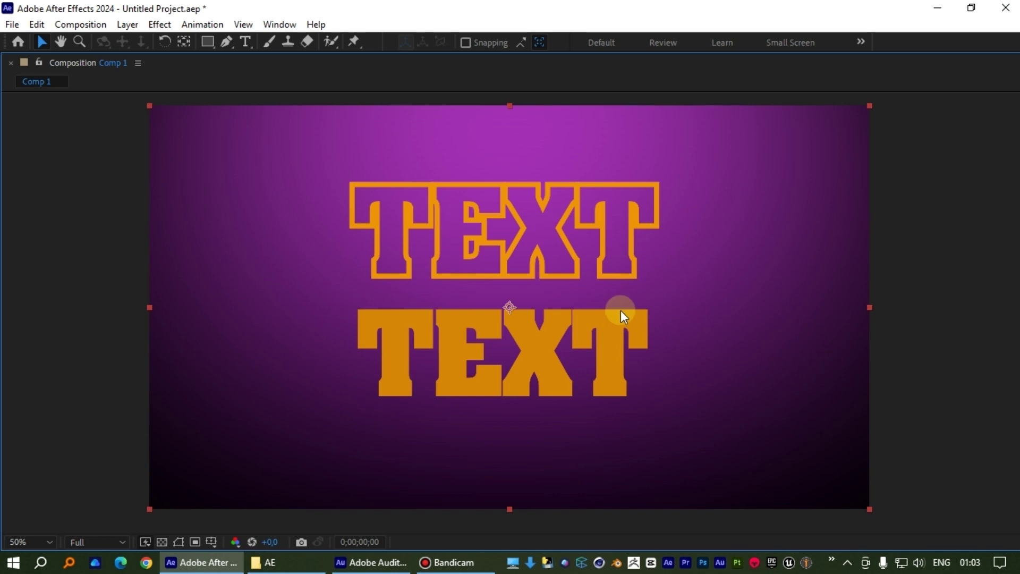
pyautogui.press('`')
pyautogui.click(174, 464)
# Apply a Drop Shadow effect to the TEXT 2 layer through the quick effect search 'dr'
pyautogui.click(154, 453)
pyautogui.scroll(-1, 546, 204)
pyautogui.scroll(1, 535, 225)
pyautogui.hotkey('ctrl', 'space')
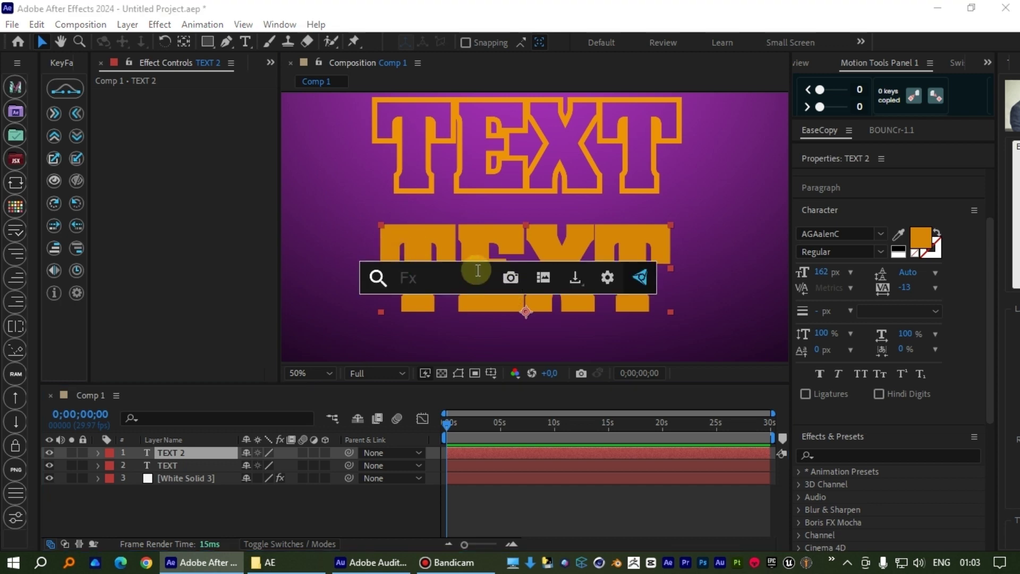
pyautogui.write('dr')
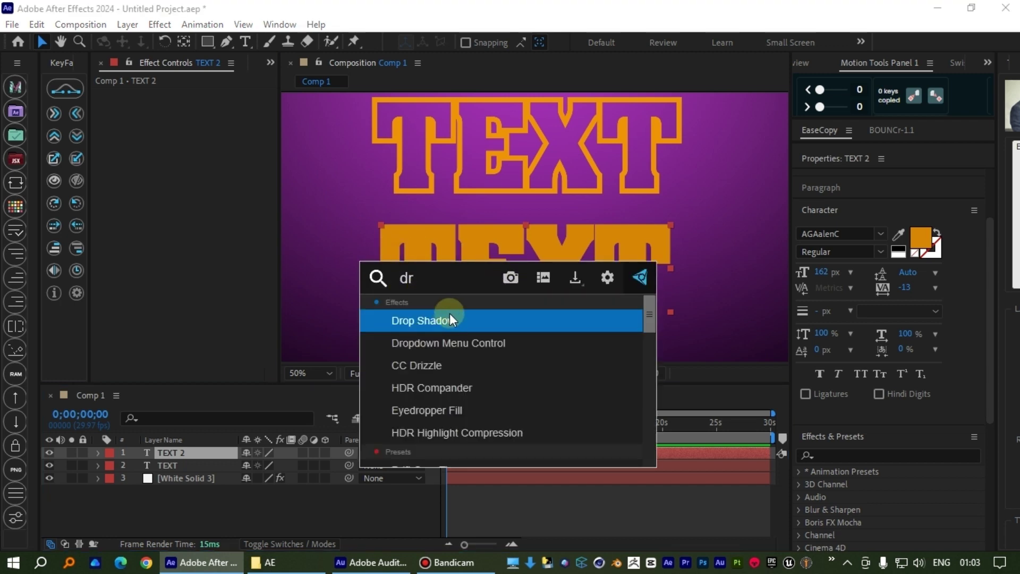
pyautogui.click(444, 322)
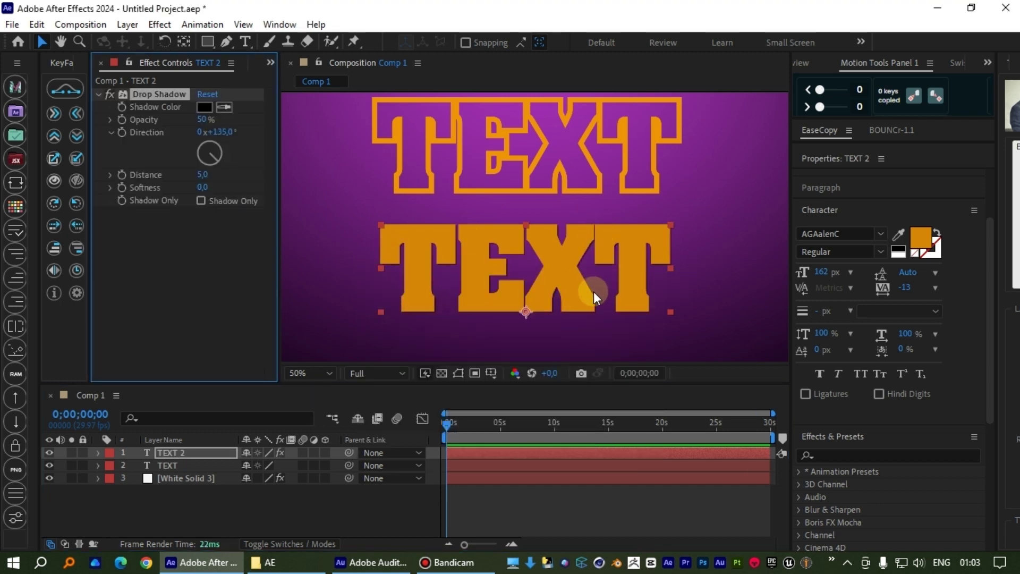
# Set the drop shadow's Distance to 9 and Softness to 12
pyautogui.press('/')
pyautogui.hotkey('shift', '/')
pyautogui.press('/')
pyautogui.hotkey('shift', '/')
pyautogui.moveTo(208, 175); pyautogui.dragTo(205, 177)
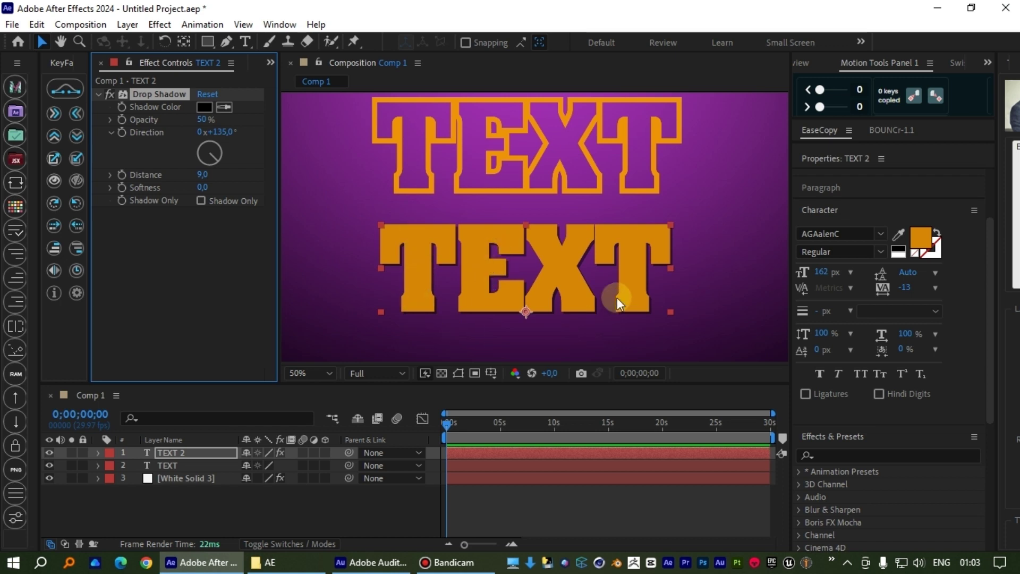
pyautogui.moveTo(208, 191); pyautogui.dragTo(211, 187)
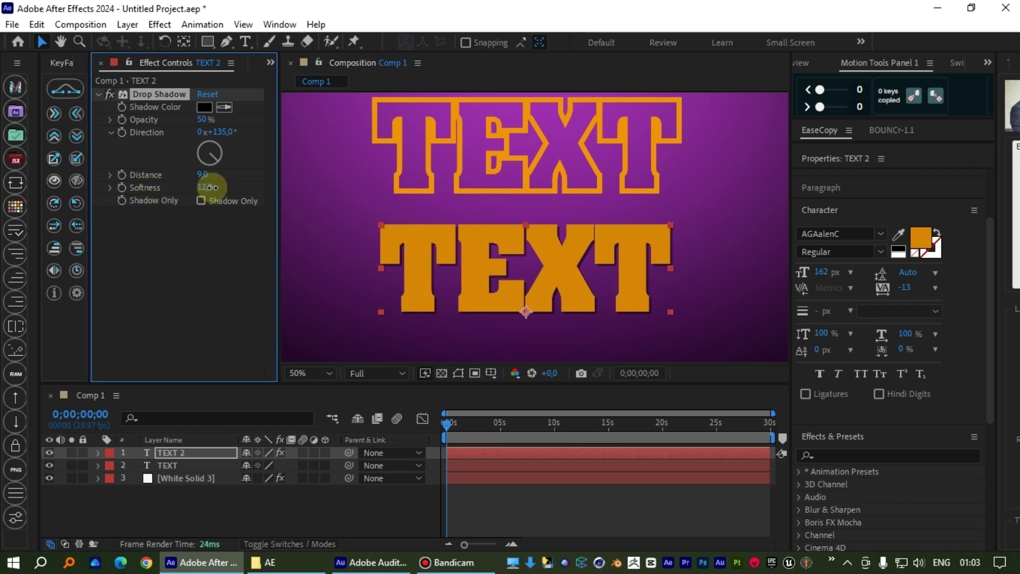
# Copy TEXT 2's Drop Shadow (Distance 9, Softness 12) and paste it onto the outlined TEXT layer
pyautogui.click(173, 464)
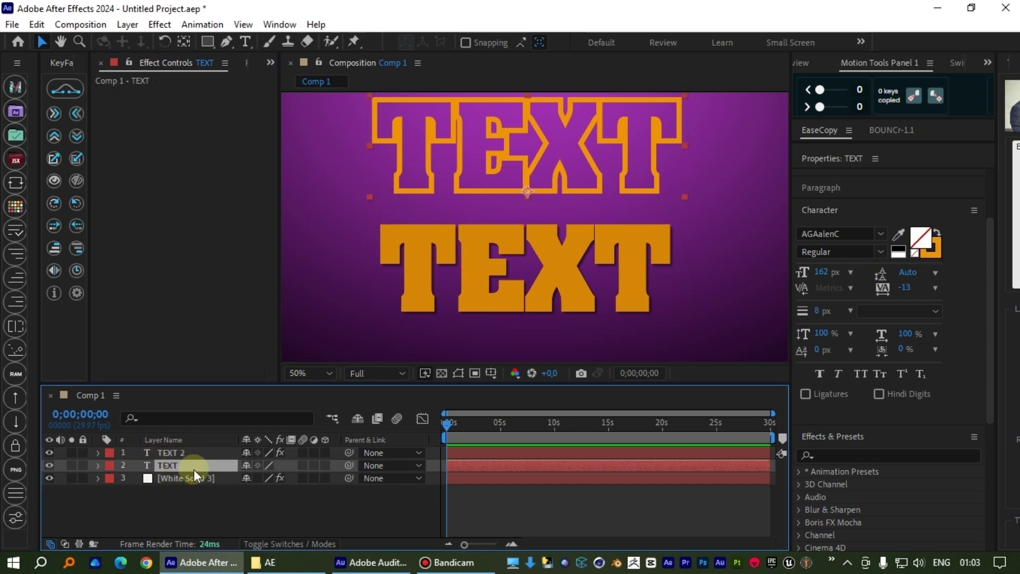
pyautogui.click(180, 452)
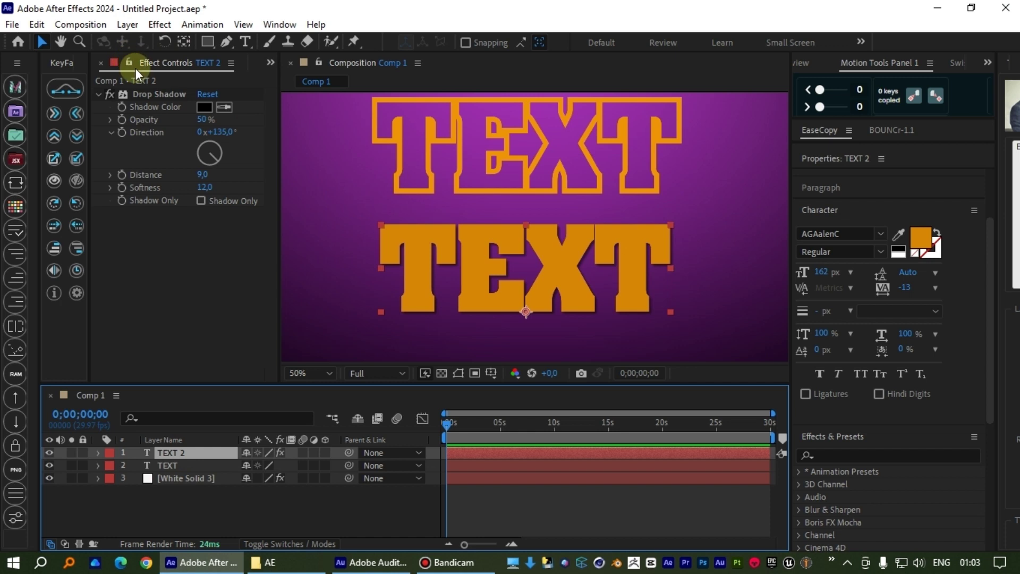
pyautogui.click(149, 94)
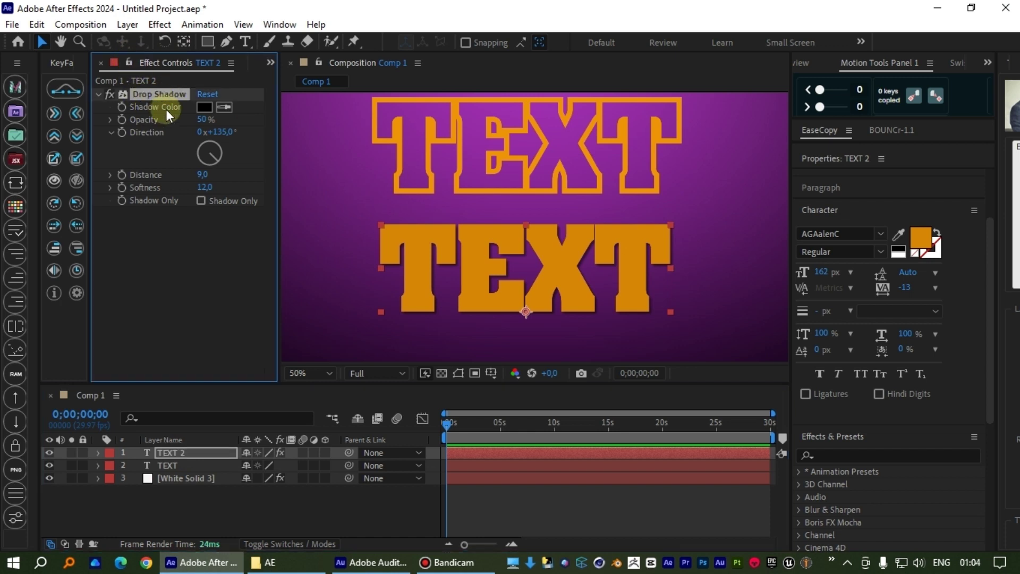
pyautogui.click(178, 464)
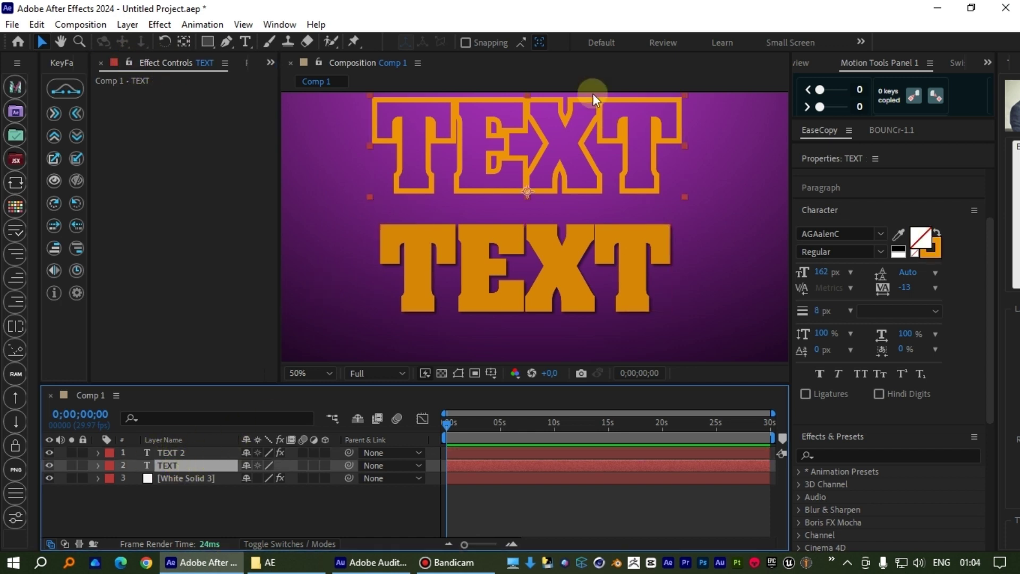
pyautogui.hotkey('ctrl', 'v')
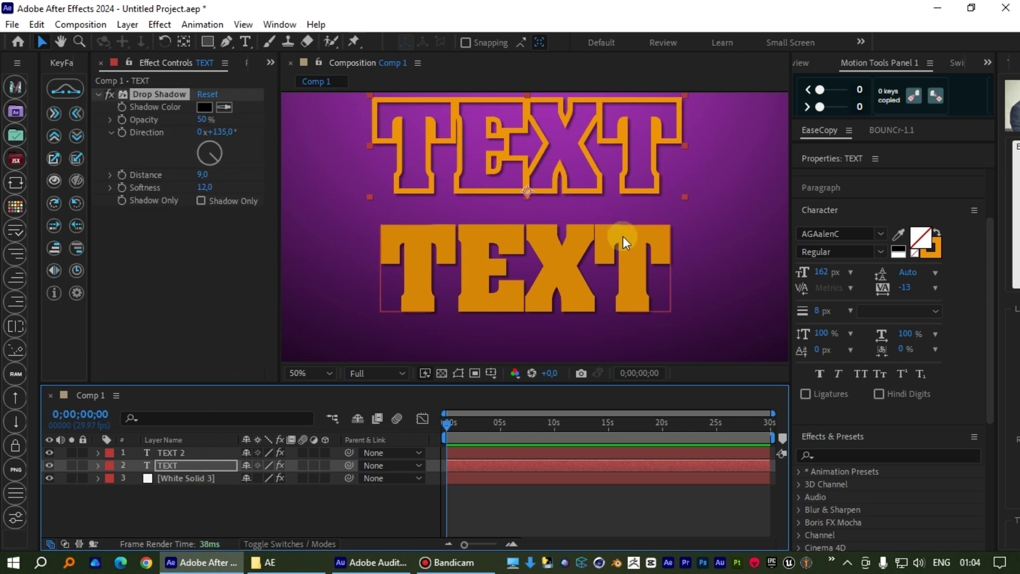
pyautogui.click(723, 206)
pyautogui.press('`')
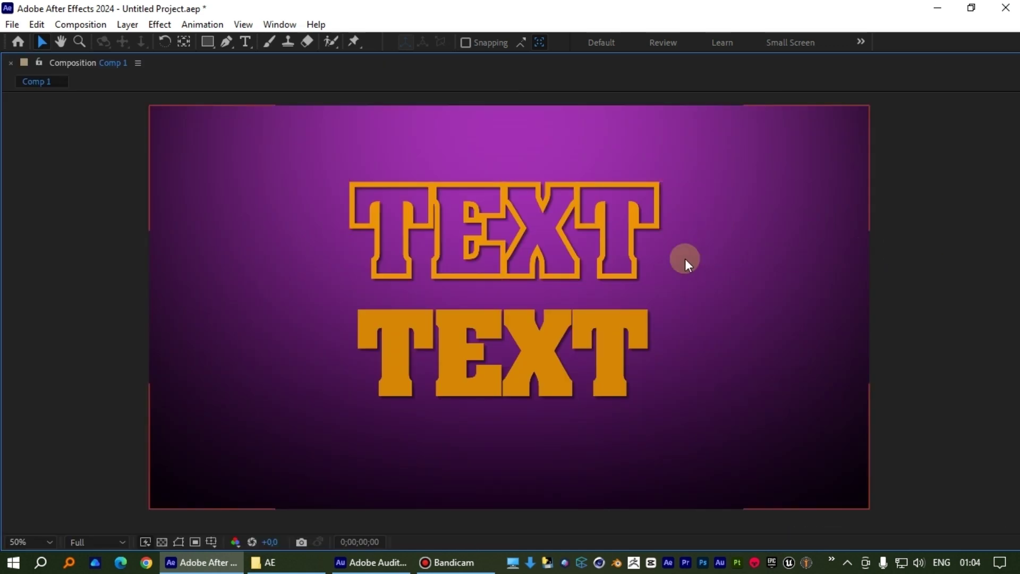